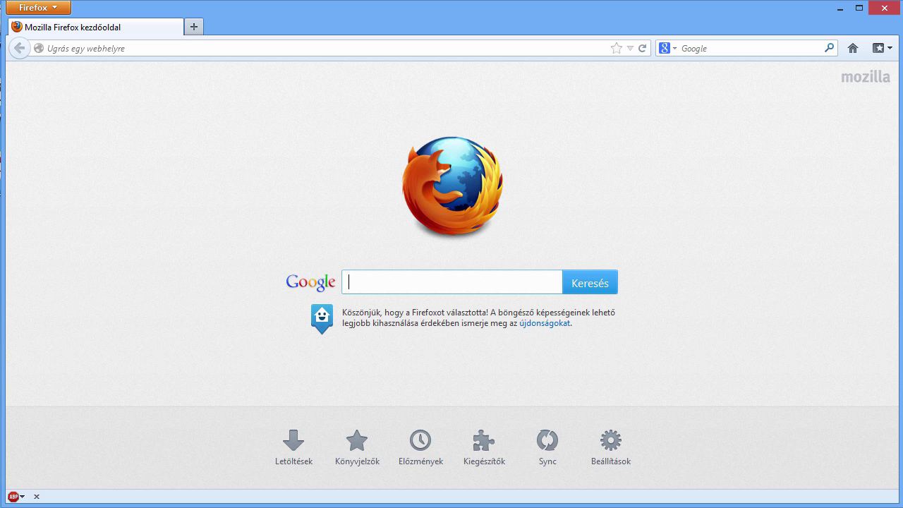
- Go to gimp.org, open its Downloads page and scroll through the GIMP 2.8.2 installer listing
{"action": "key", "text": "ctrl+l"}
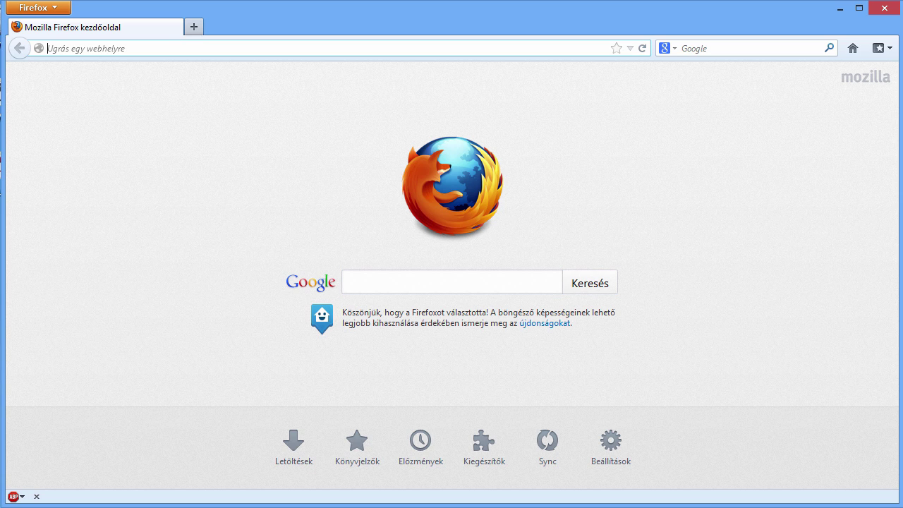
{"action": "type", "text": "gimp"}
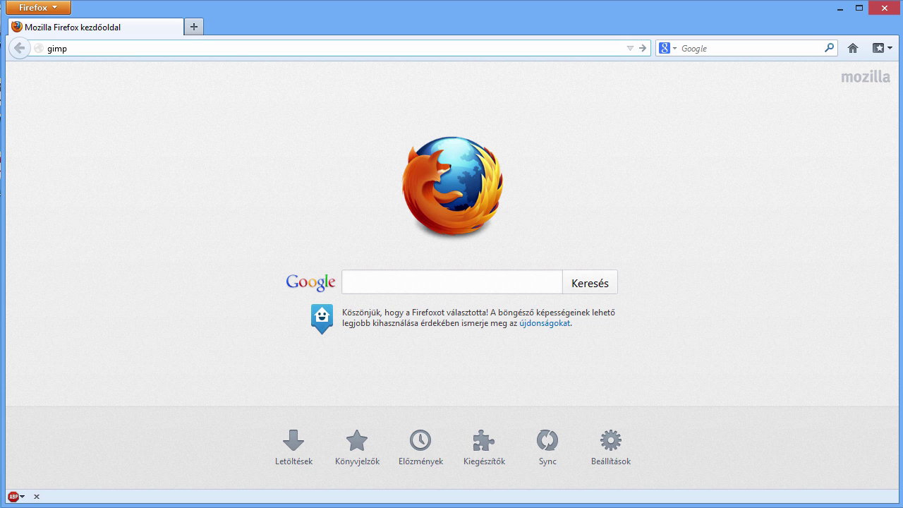
{"action": "type", "text": ".org"}
{"action": "key", "text": "Return"}
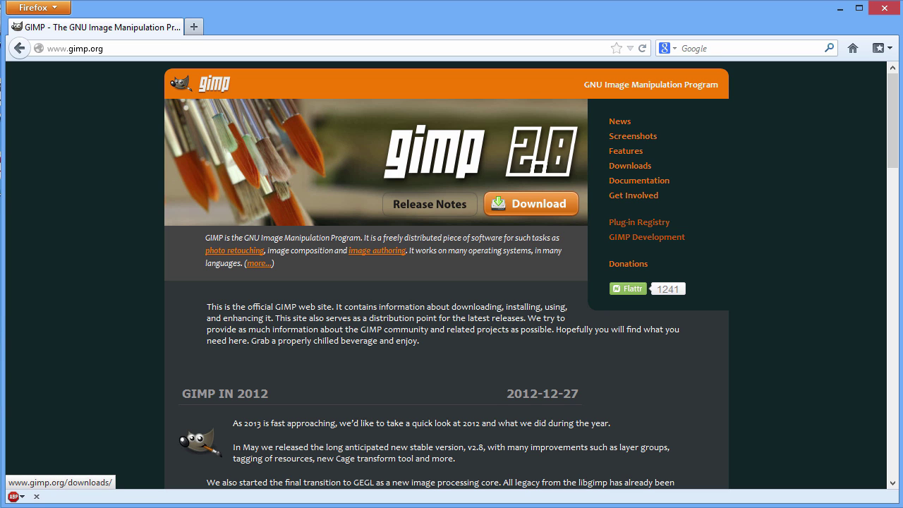
{"action": "left_click", "coordinate": [530, 204]}
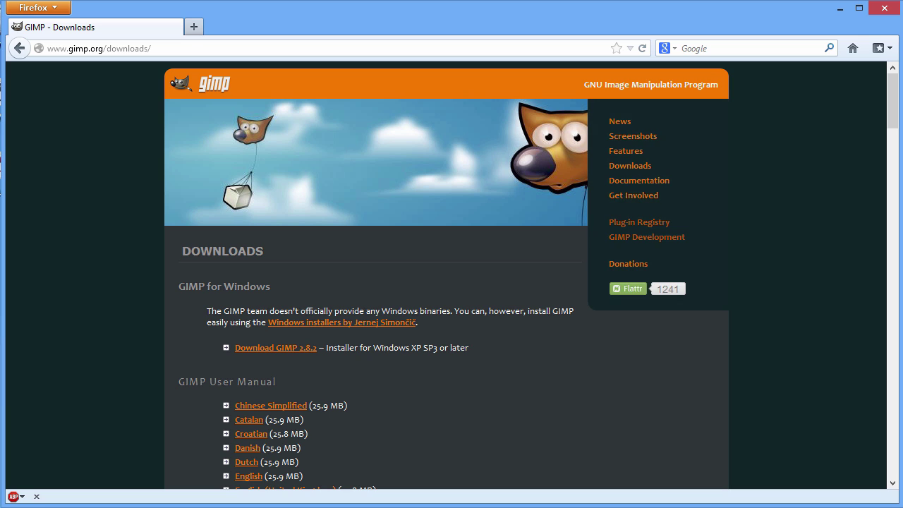
{"action": "scroll", "coordinate": [451, 283], "scroll_direction": "down", "scroll_amount": 2}
{"action": "scroll", "coordinate": [452, 282], "scroll_direction": "down", "scroll_amount": 2}
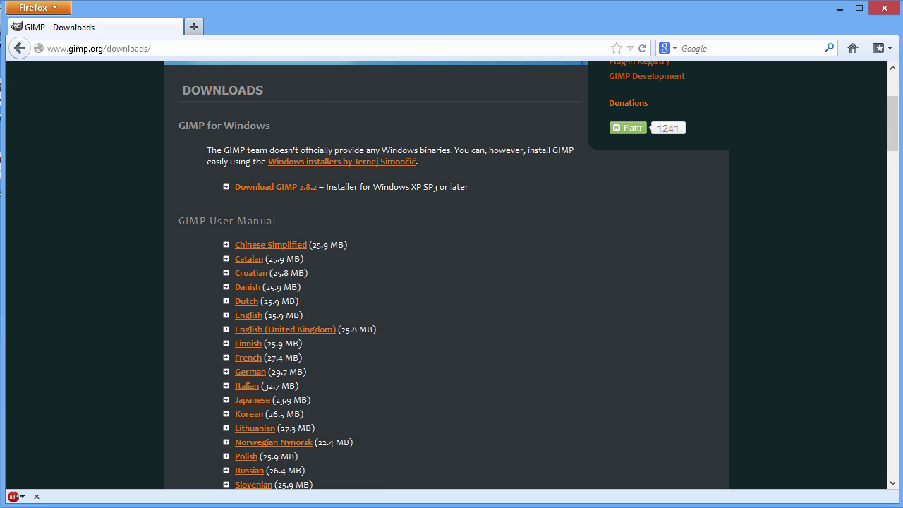
{"action": "scroll", "coordinate": [451, 282], "scroll_direction": "down", "scroll_amount": 2}
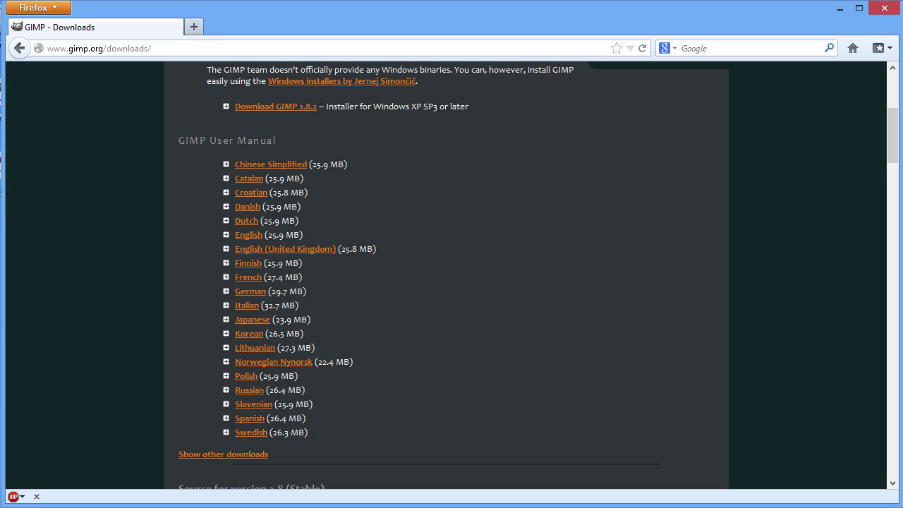
{"action": "scroll", "coordinate": [451, 282], "scroll_direction": "up", "scroll_amount": 2}
{"action": "scroll", "coordinate": [451, 282], "scroll_direction": "up", "scroll_amount": 1}
{"action": "scroll", "coordinate": [451, 282], "scroll_direction": "up", "scroll_amount": 1}
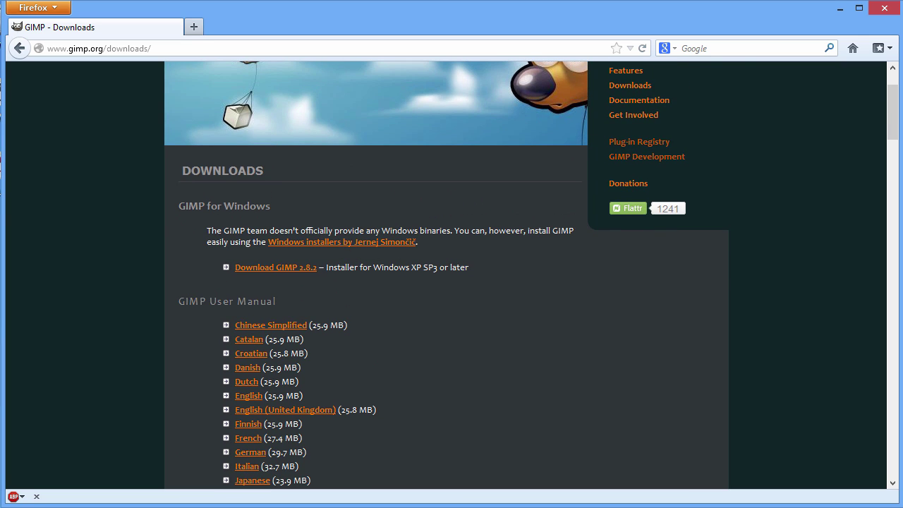
{"action": "scroll", "coordinate": [451, 282], "scroll_direction": "up", "scroll_amount": 2}
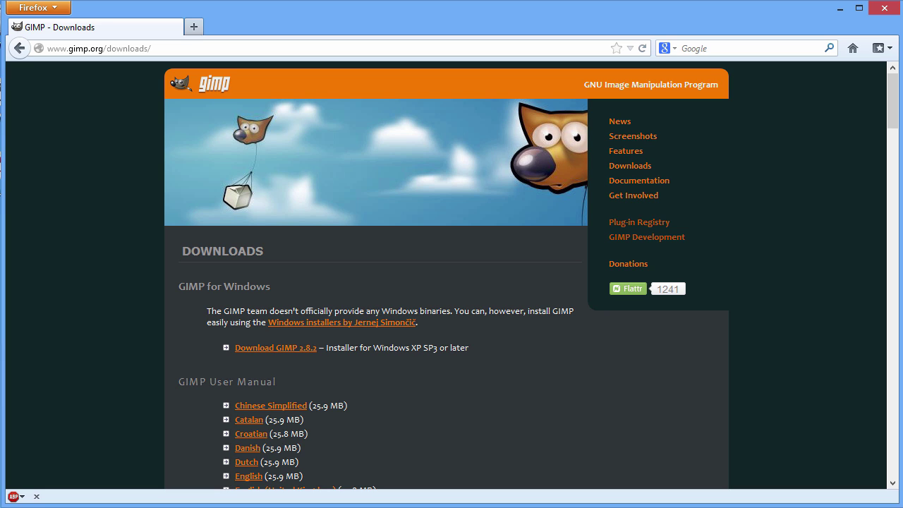
- Load gimp.hu and open its Letöltés page listing Windows, portable and Linux downloads
{"action": "key", "text": "ctrl+l"}
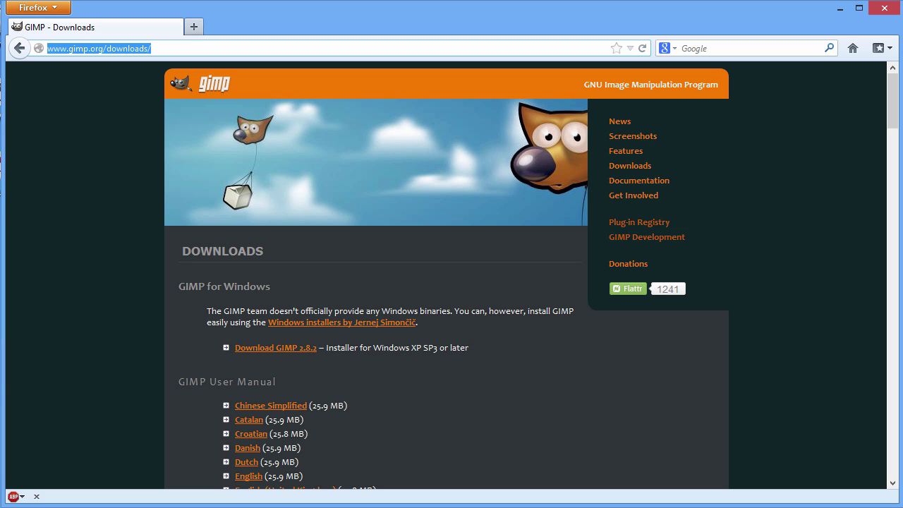
{"action": "type", "text": "gimp."}
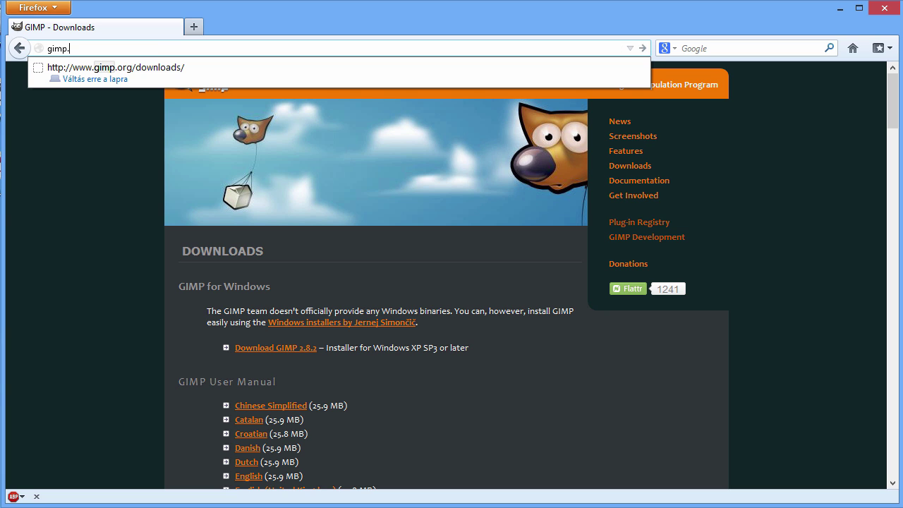
{"action": "type", "text": "hu"}
{"action": "key", "text": "Return"}
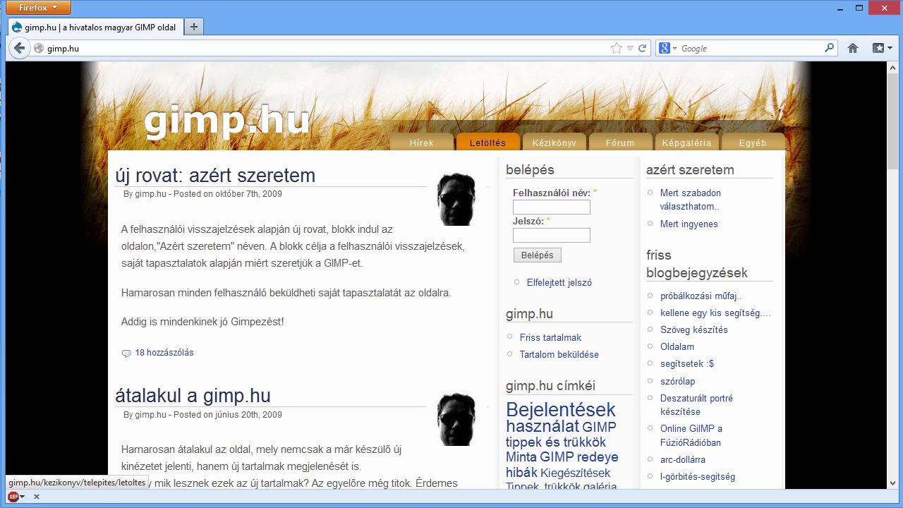
{"action": "left_click", "coordinate": [488, 143]}
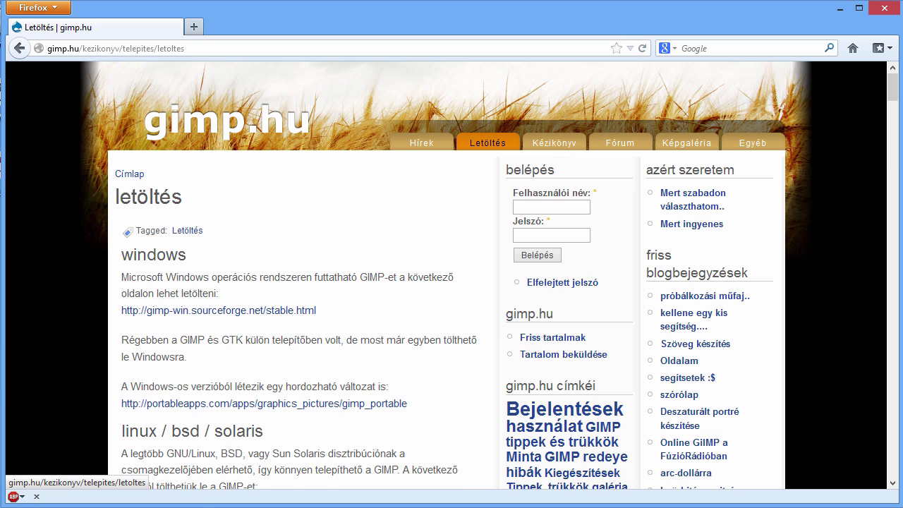
{"action": "scroll", "coordinate": [452, 275], "scroll_direction": "down", "scroll_amount": 2}
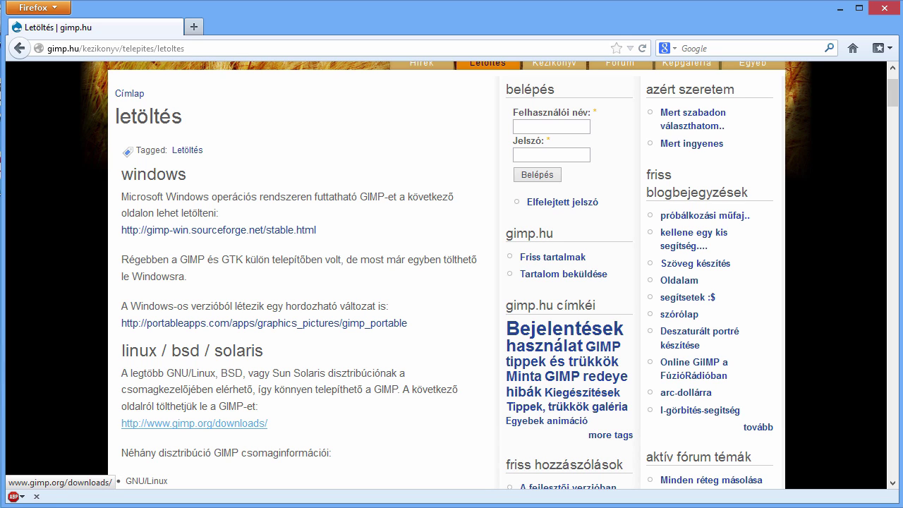
{"action": "scroll", "coordinate": [446, 275], "scroll_direction": "up", "scroll_amount": 2}
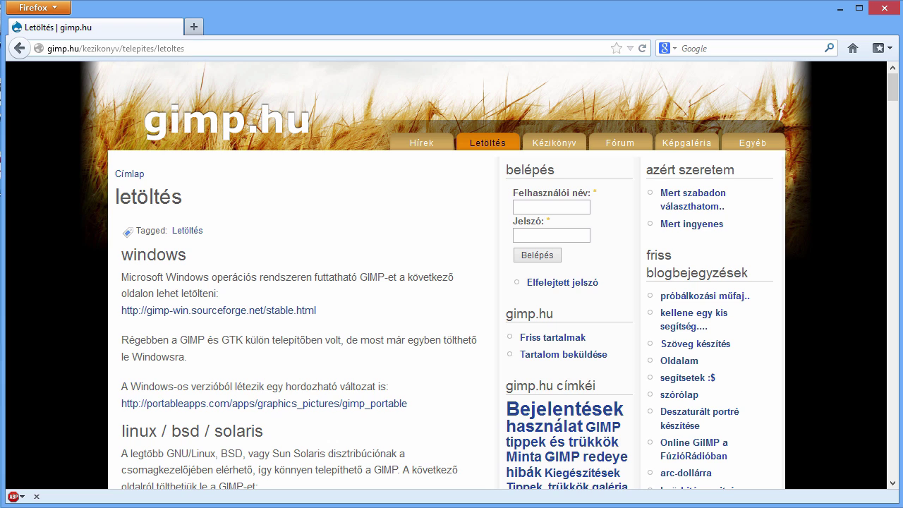
- Load registry.gimp.org, then start entering partha.com as the next address
{"action": "key", "text": "ctrl+l"}
{"action": "type", "text": "regist"}
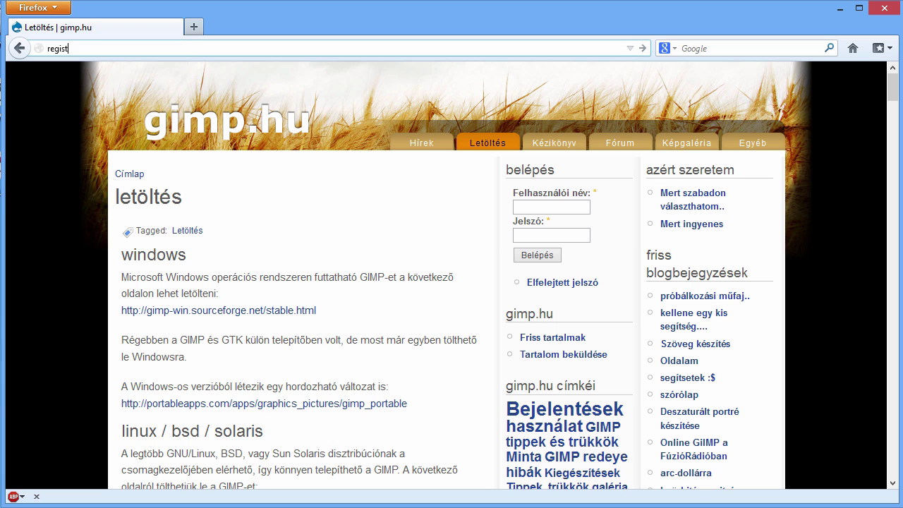
{"action": "type", "text": "ry.gi"}
{"action": "type", "text": "mp.org"}
{"action": "key", "text": "Return"}
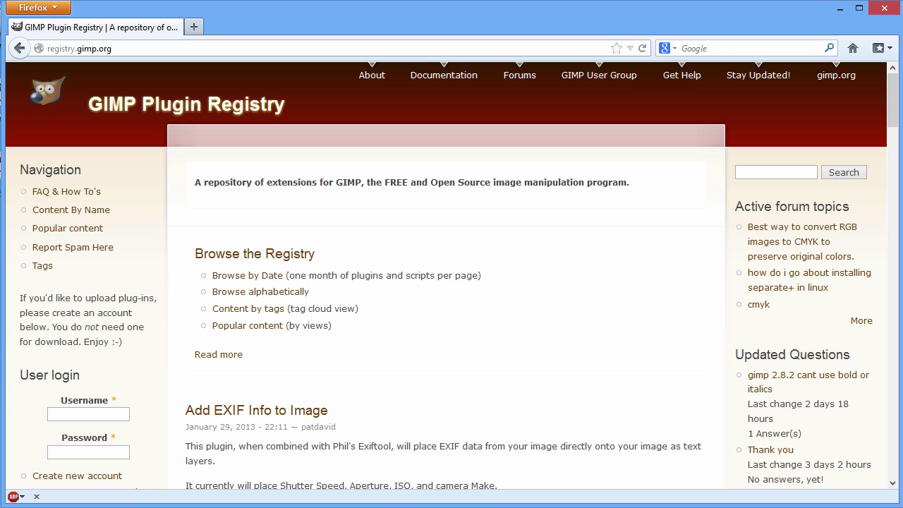
{"action": "key", "text": "ctrl+l"}
{"action": "type", "text": "partha"}
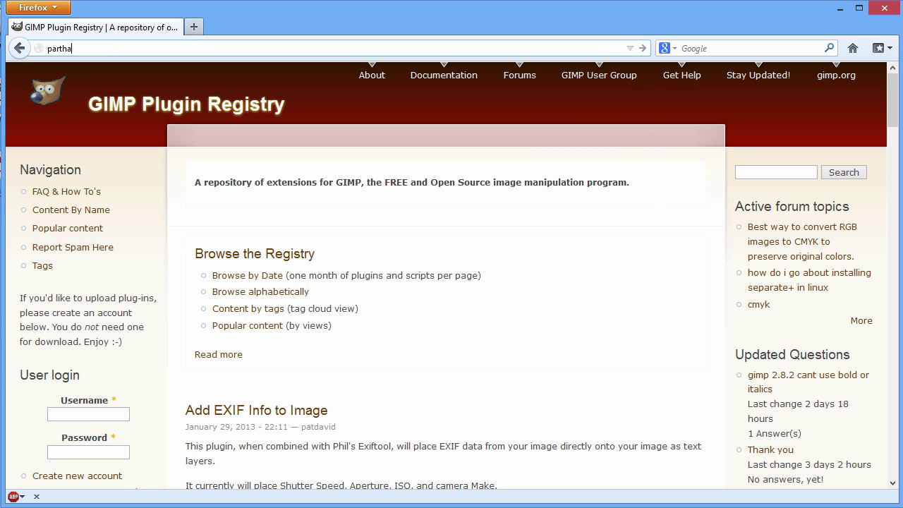
{"action": "type", "text": ".com"}
- Load partha.com and scroll through its GIMP 2.9 and 2.8 download links
{"action": "key", "text": "Return"}
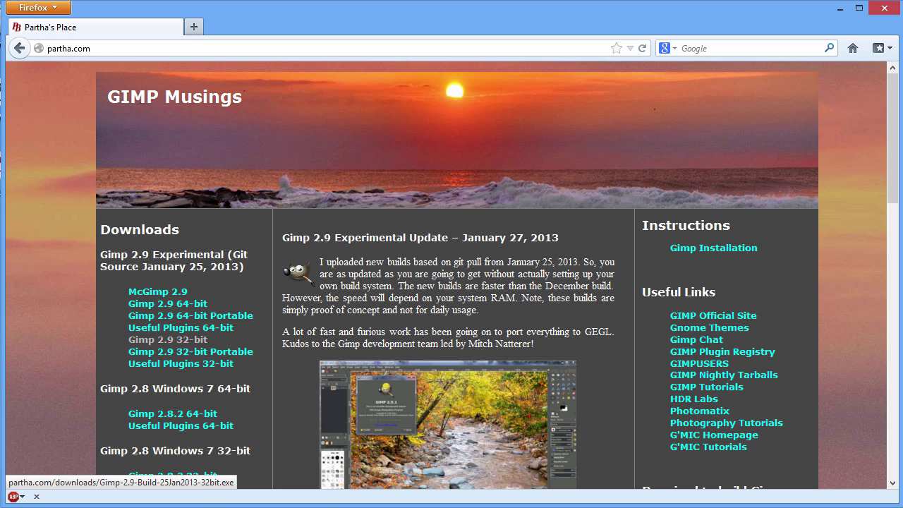
{"action": "scroll", "coordinate": [191, 315], "scroll_direction": "down", "scroll_amount": 5}
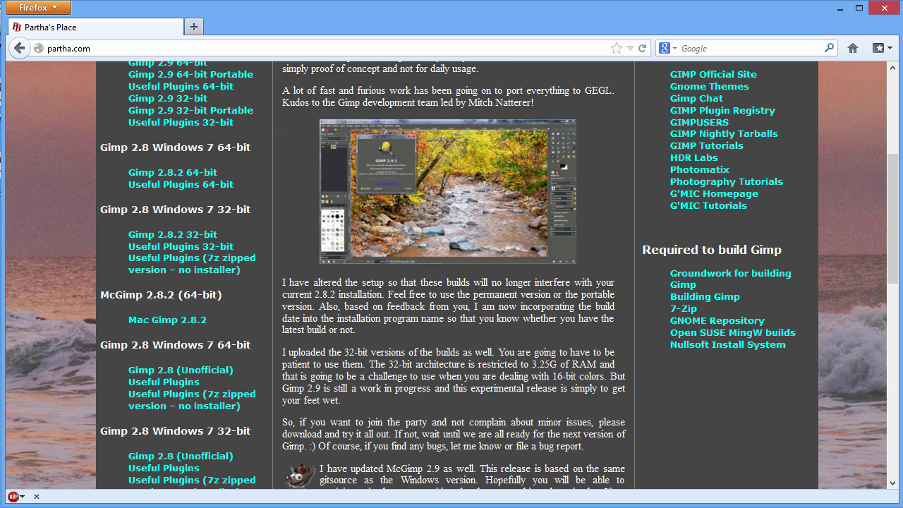
{"action": "scroll", "coordinate": [191, 316], "scroll_direction": "up", "scroll_amount": 3}
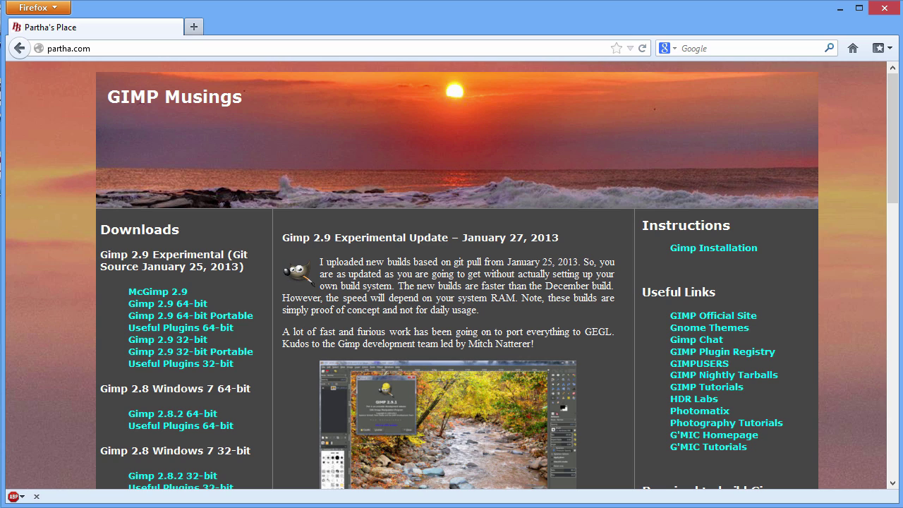
{"action": "key", "text": "ctrl+l"}
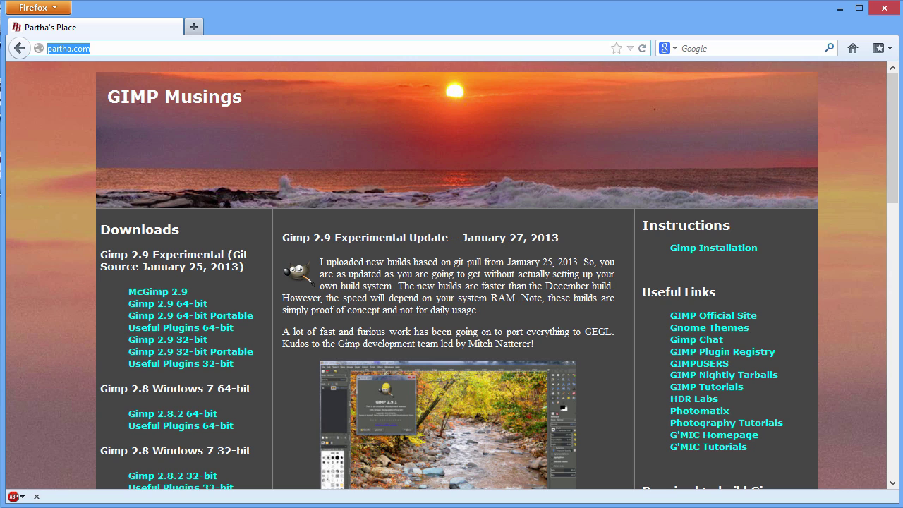
{"action": "type", "text": "www.vi"}
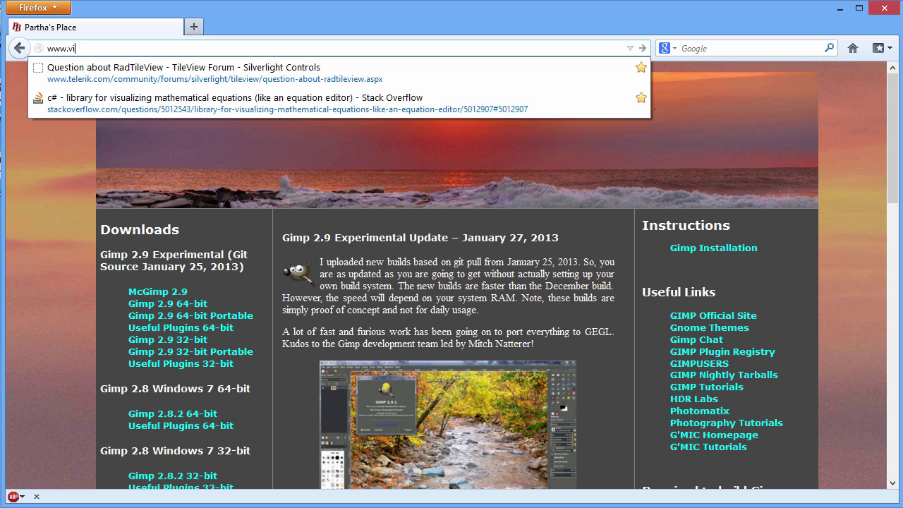
{"action": "type", "text": "deotanfolyam."}
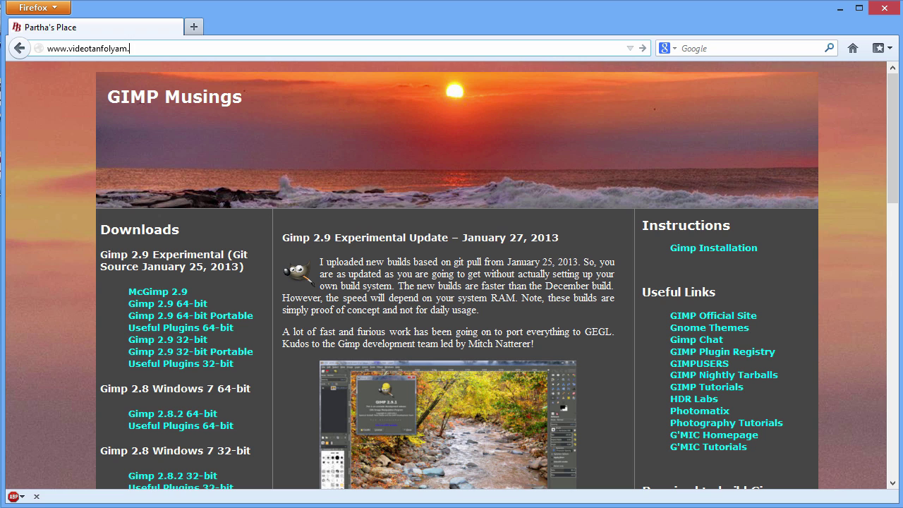
{"action": "type", "text": "hu"}
{"action": "key", "text": "Return"}
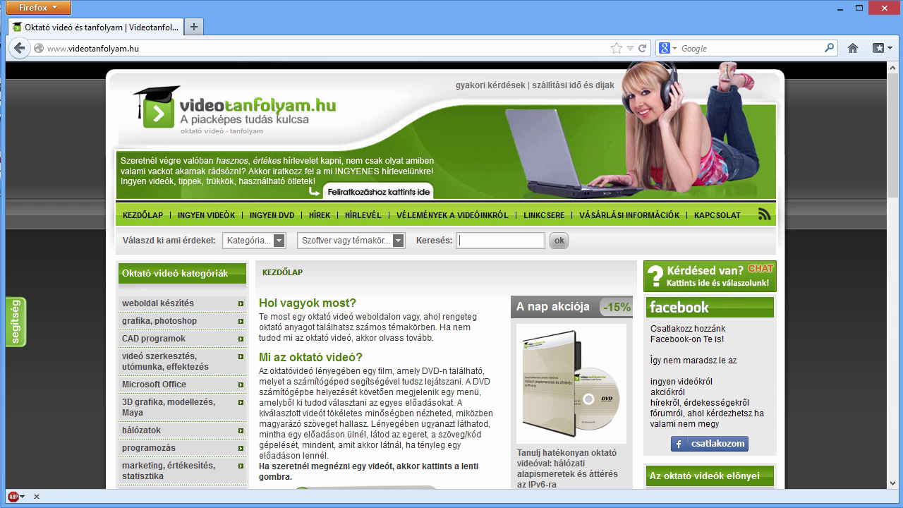
{"action": "type", "text": "GIMP"}
{"action": "key", "text": "Return"}
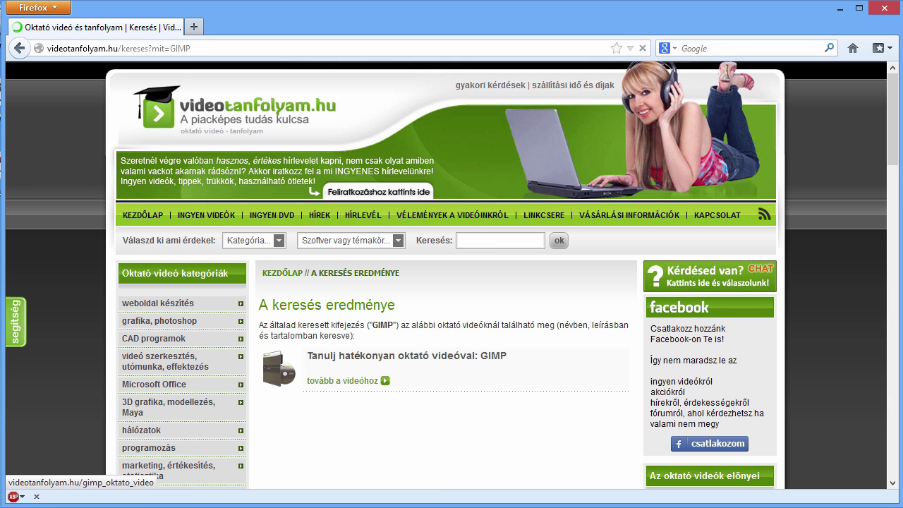
- Open the 'Tanulj hatékonyan oktató videóval: GIMP' result and scroll through its product page
{"action": "left_click", "coordinate": [406, 356]}
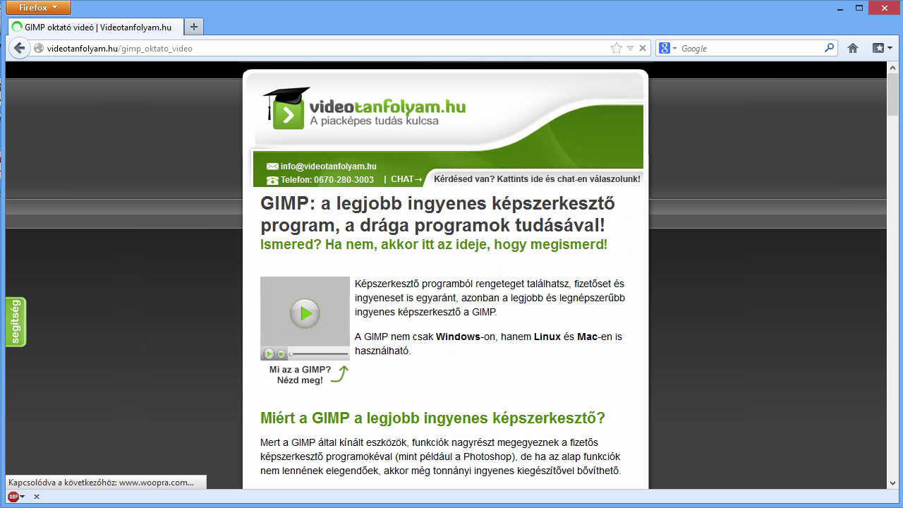
{"action": "scroll", "coordinate": [451, 275], "scroll_direction": "down", "scroll_amount": 5}
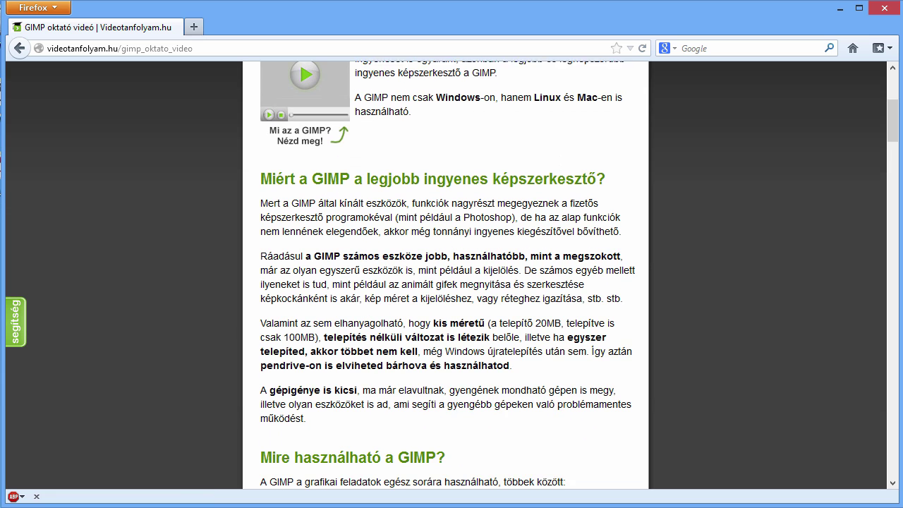
{"action": "scroll", "coordinate": [452, 275], "scroll_direction": "down", "scroll_amount": 1}
{"action": "scroll", "coordinate": [452, 275], "scroll_direction": "down", "scroll_amount": 1}
{"action": "scroll", "coordinate": [451, 276], "scroll_direction": "down", "scroll_amount": 5}
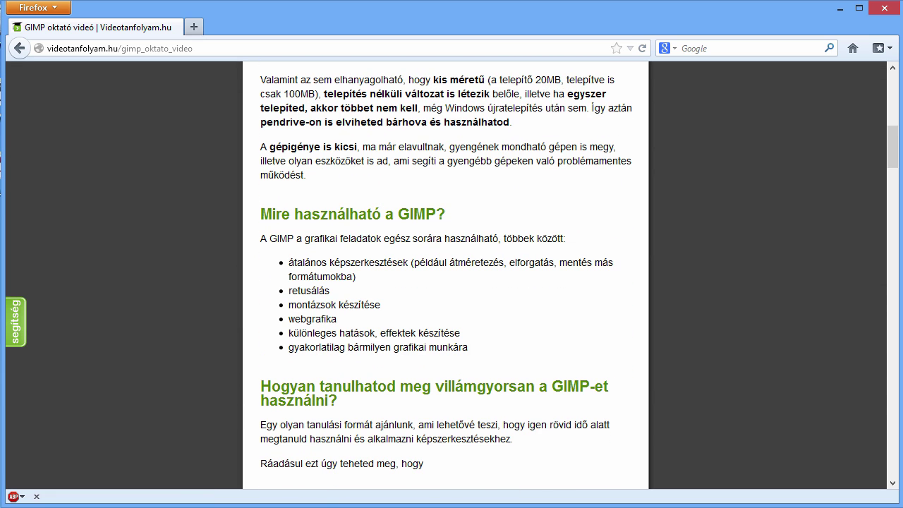
{"action": "scroll", "coordinate": [446, 275], "scroll_direction": "down", "scroll_amount": 2}
{"action": "scroll", "coordinate": [446, 275], "scroll_direction": "down", "scroll_amount": 2}
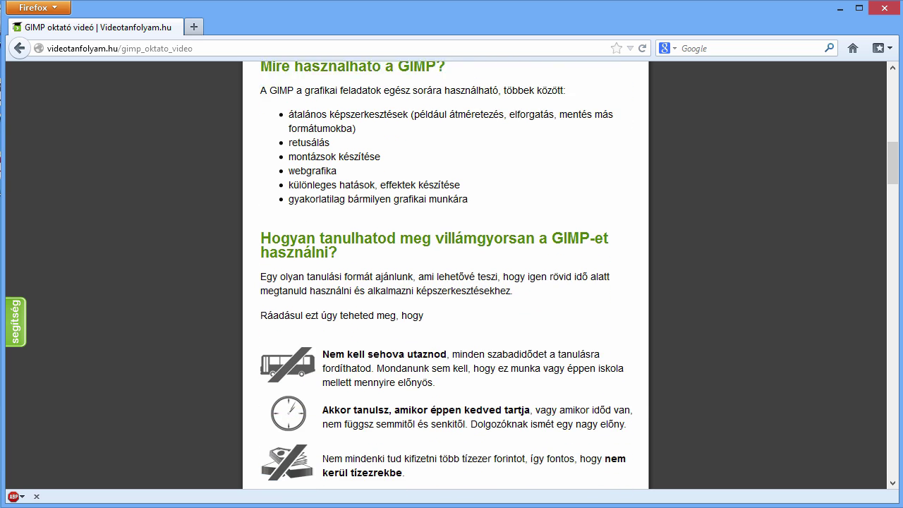
{"action": "scroll", "coordinate": [446, 275], "scroll_direction": "down", "scroll_amount": 3}
{"action": "scroll", "coordinate": [451, 275], "scroll_direction": "down", "scroll_amount": 1}
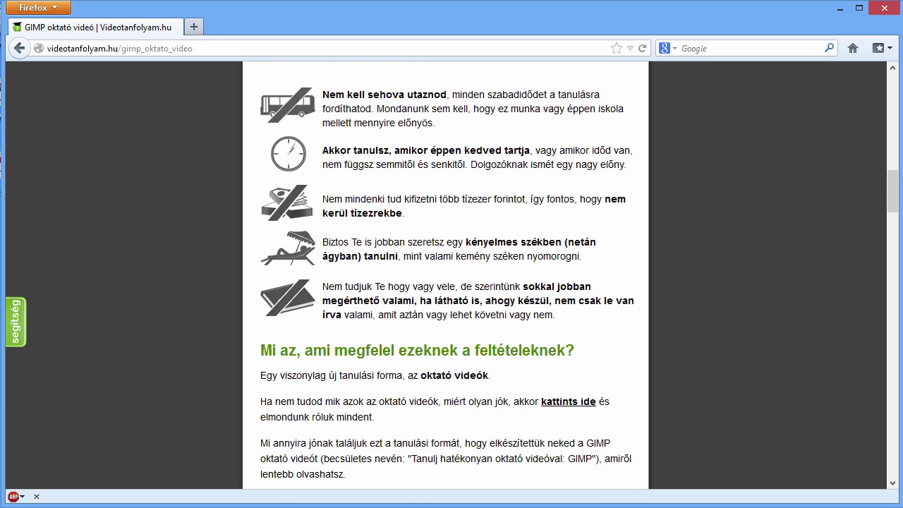
{"action": "scroll", "coordinate": [451, 275], "scroll_direction": "down", "scroll_amount": 4}
{"action": "scroll", "coordinate": [452, 275], "scroll_direction": "down", "scroll_amount": 4}
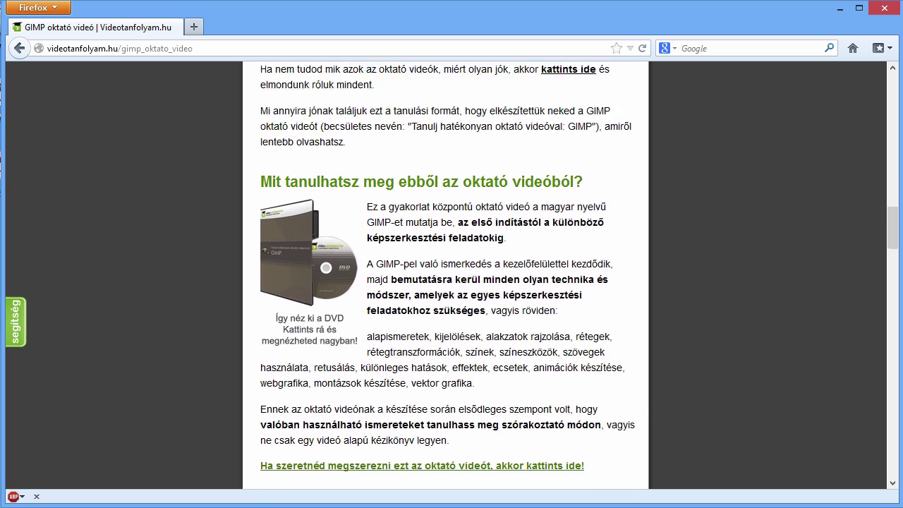
{"action": "scroll", "coordinate": [452, 275], "scroll_direction": "down", "scroll_amount": 4}
{"action": "scroll", "coordinate": [452, 275], "scroll_direction": "down", "scroll_amount": 4}
{"action": "scroll", "coordinate": [451, 275], "scroll_direction": "down", "scroll_amount": 2}
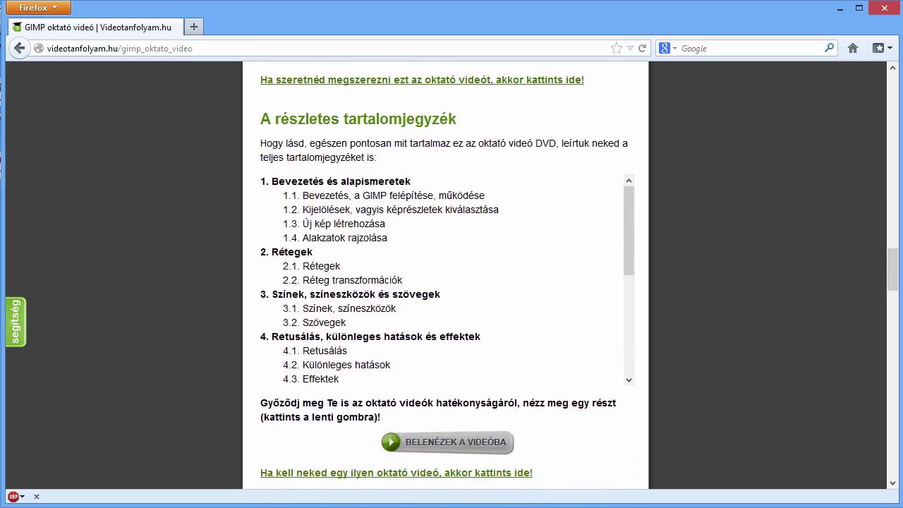
{"action": "scroll", "coordinate": [452, 275], "scroll_direction": "down", "scroll_amount": 3}
{"action": "scroll", "coordinate": [451, 276], "scroll_direction": "down", "scroll_amount": 2}
{"action": "scroll", "coordinate": [451, 275], "scroll_direction": "down", "scroll_amount": 4}
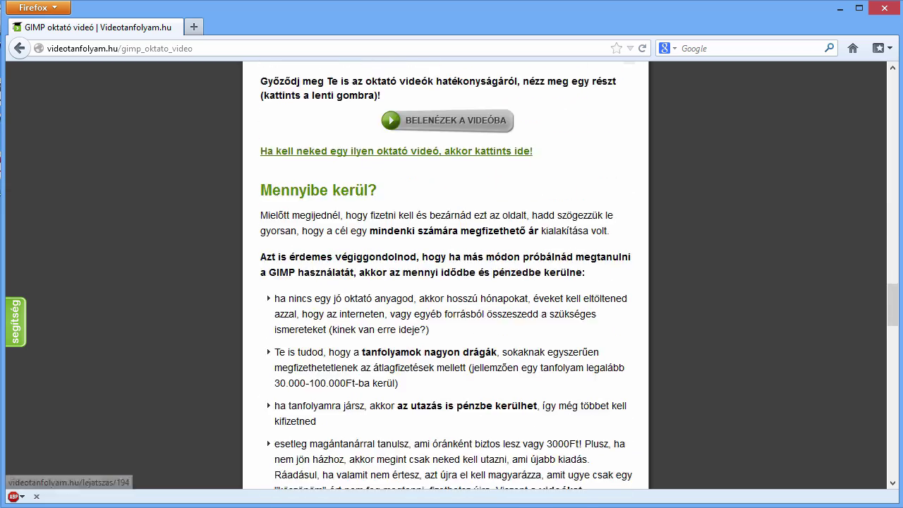
{"action": "scroll", "coordinate": [452, 275], "scroll_direction": "down", "scroll_amount": 4}
{"action": "scroll", "coordinate": [452, 275], "scroll_direction": "down", "scroll_amount": 2}
{"action": "scroll", "coordinate": [451, 275], "scroll_direction": "down", "scroll_amount": 2}
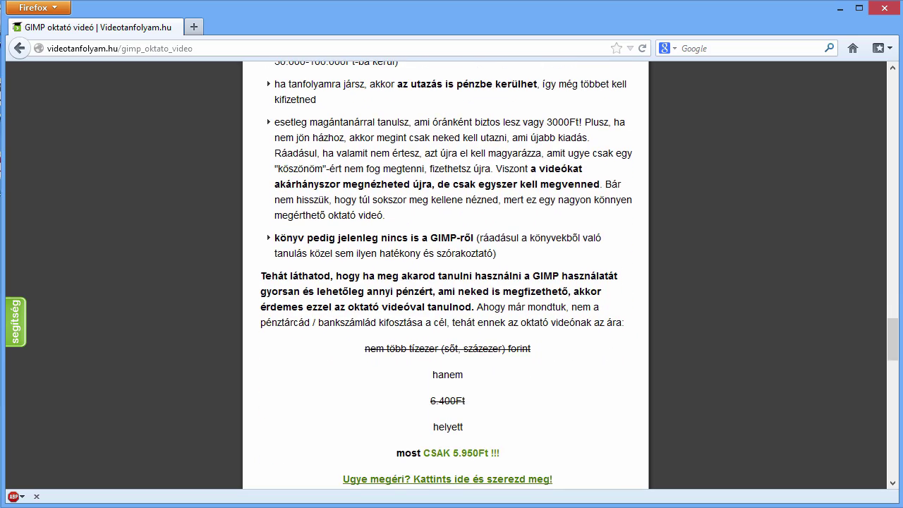
{"action": "scroll", "coordinate": [451, 275], "scroll_direction": "down", "scroll_amount": 2}
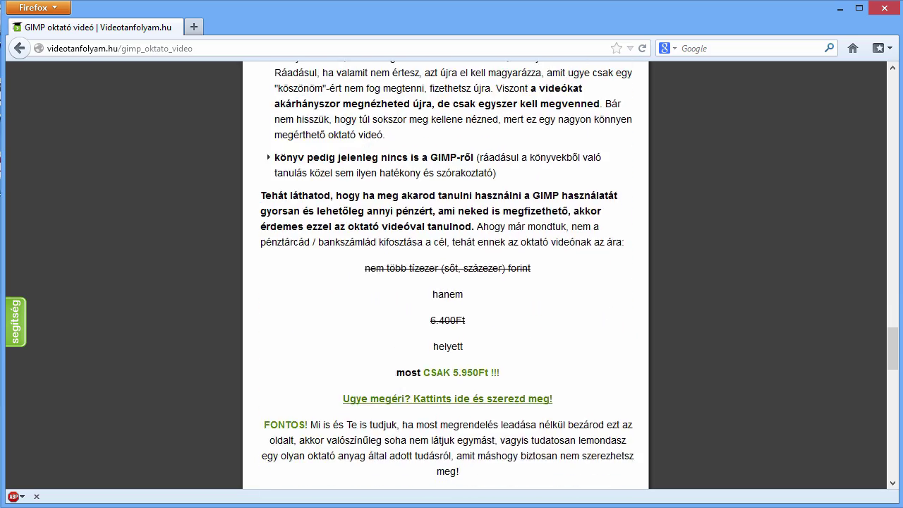
{"action": "scroll", "coordinate": [451, 275], "scroll_direction": "up", "scroll_amount": 5}
{"action": "scroll", "coordinate": [451, 275], "scroll_direction": "up", "scroll_amount": 8}
{"action": "scroll", "coordinate": [451, 275], "scroll_direction": "up", "scroll_amount": 10}
{"action": "scroll", "coordinate": [451, 275], "scroll_direction": "up", "scroll_amount": 8}
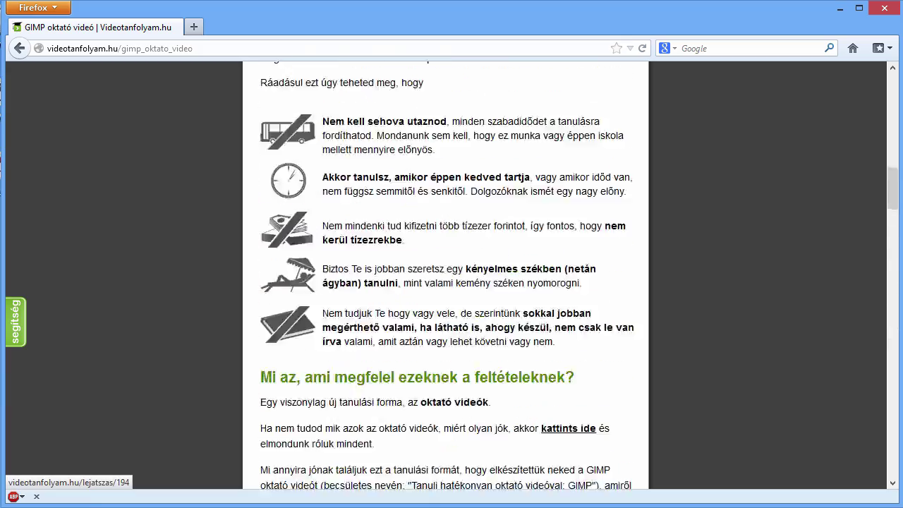
{"action": "scroll", "coordinate": [452, 275], "scroll_direction": "up", "scroll_amount": 8}
{"action": "scroll", "coordinate": [451, 275], "scroll_direction": "up", "scroll_amount": 5}
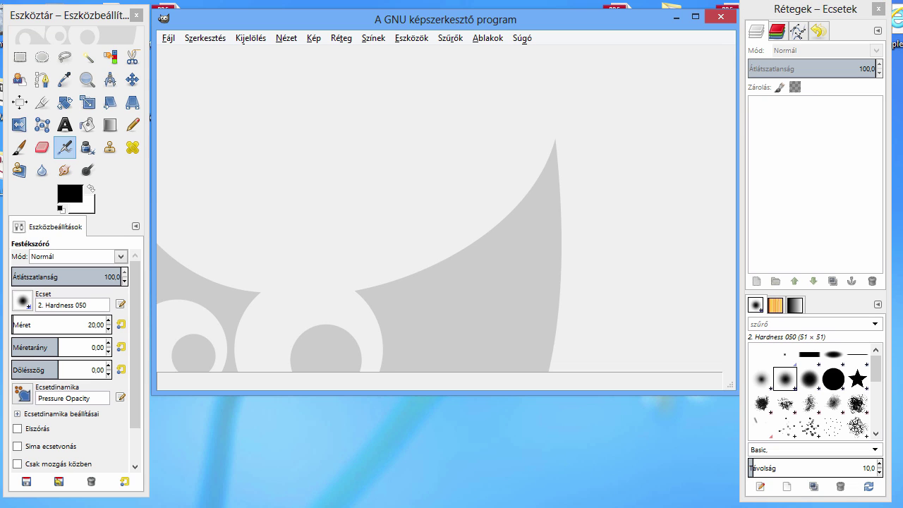
- Enable Ablakok > Egyablakos mód and resize the GIMP window to the HD preset
{"action": "key", "text": "alt+a"}
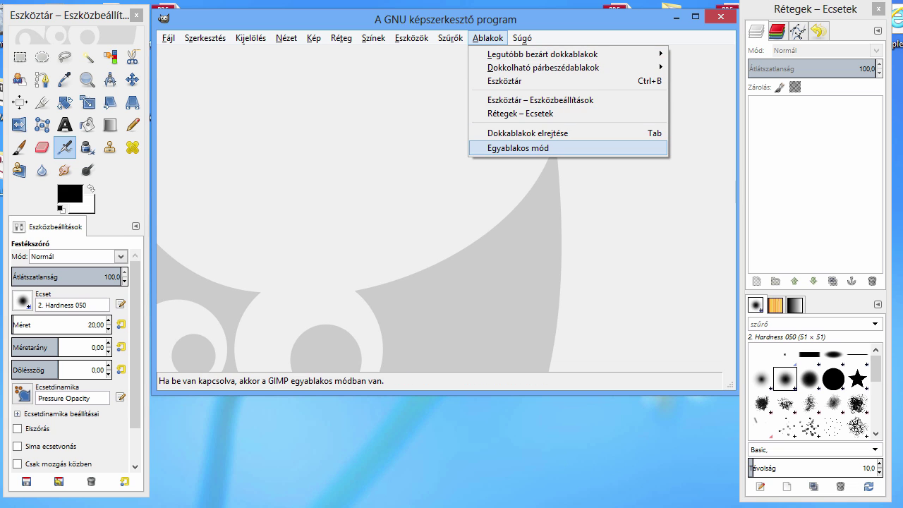
{"action": "key", "text": "Return"}
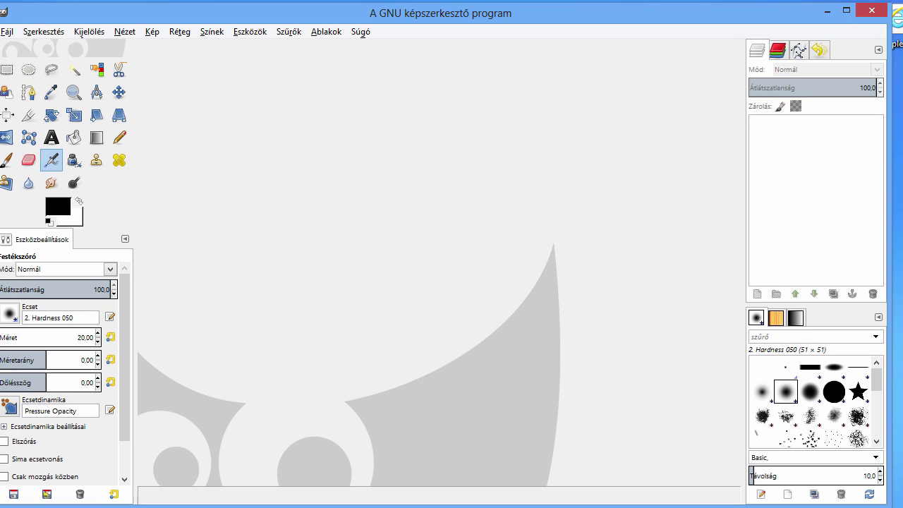
{"action": "right_click", "coordinate": [846, 13]}
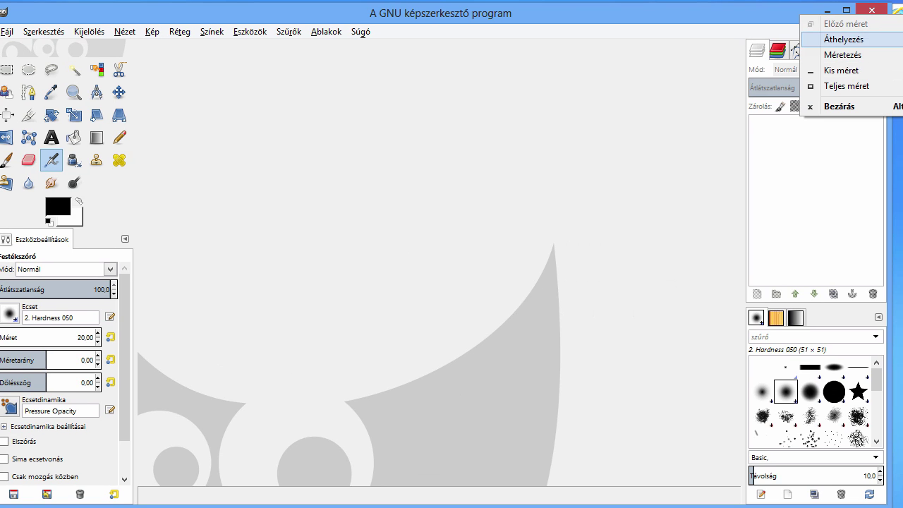
{"action": "key", "text": "Escape"}
{"action": "right_click", "coordinate": [846, 10]}
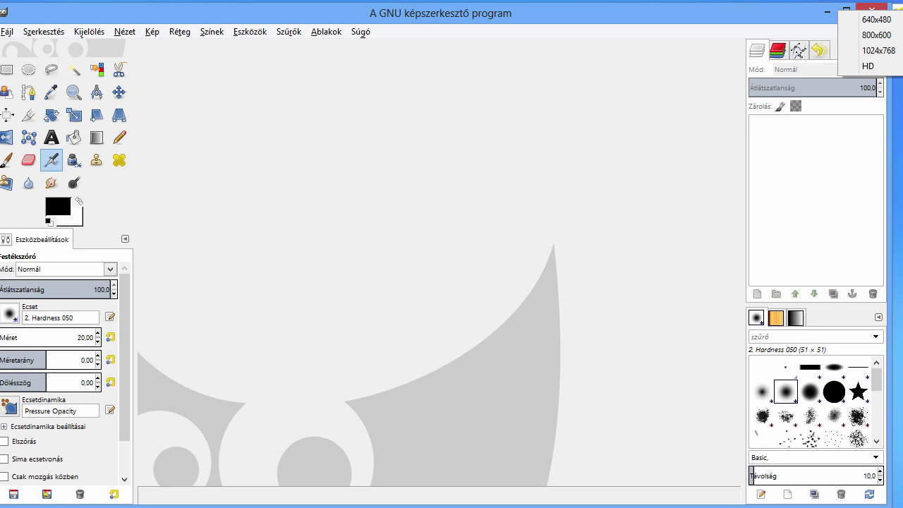
{"action": "left_click", "coordinate": [869, 65]}
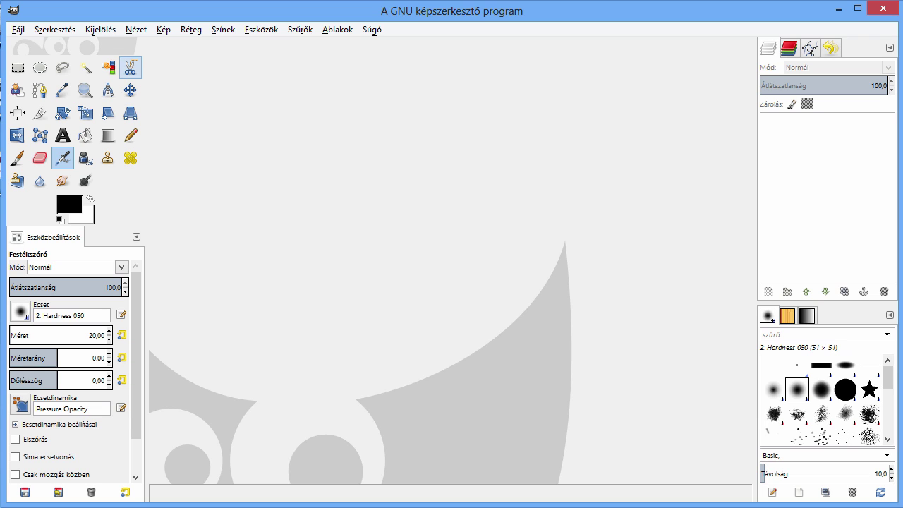
- Start a new image and browse the size templates, such as A5 and A6, without choosing one
{"action": "left_click", "coordinate": [17, 29]}
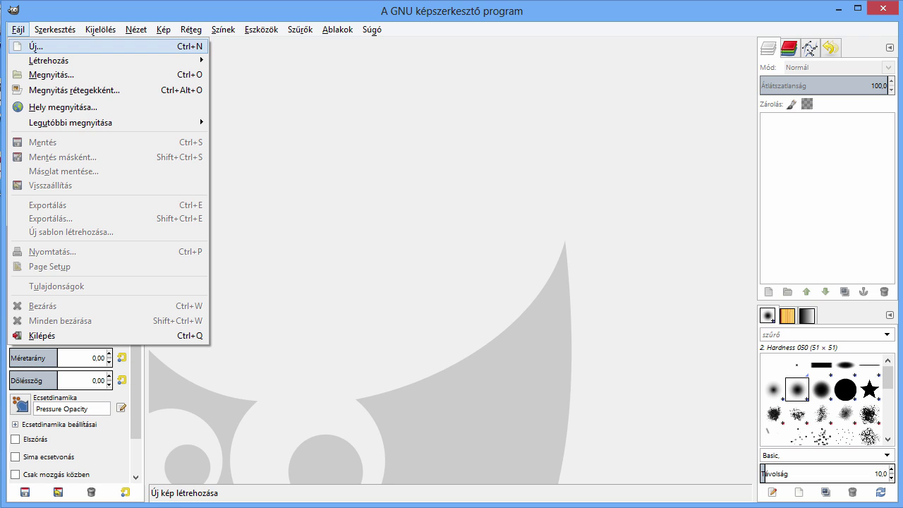
{"action": "left_click", "coordinate": [35, 46]}
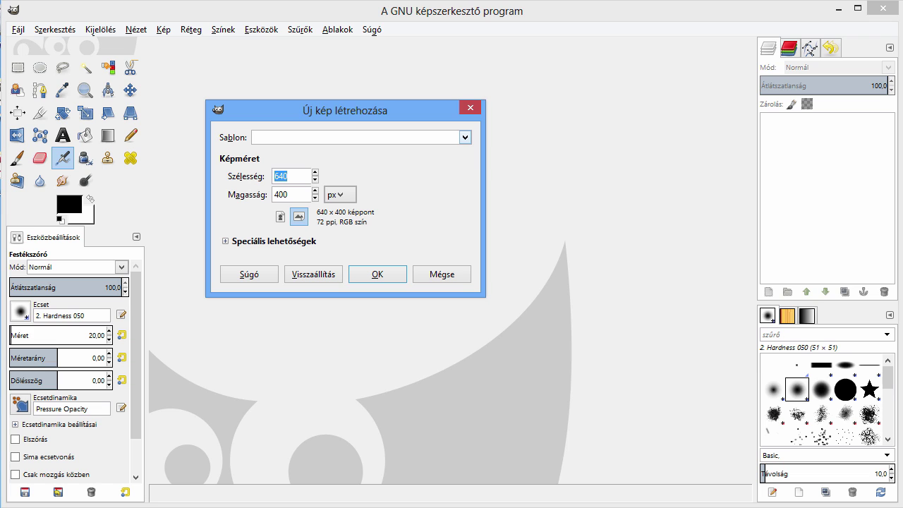
{"action": "key", "text": "alt+b"}
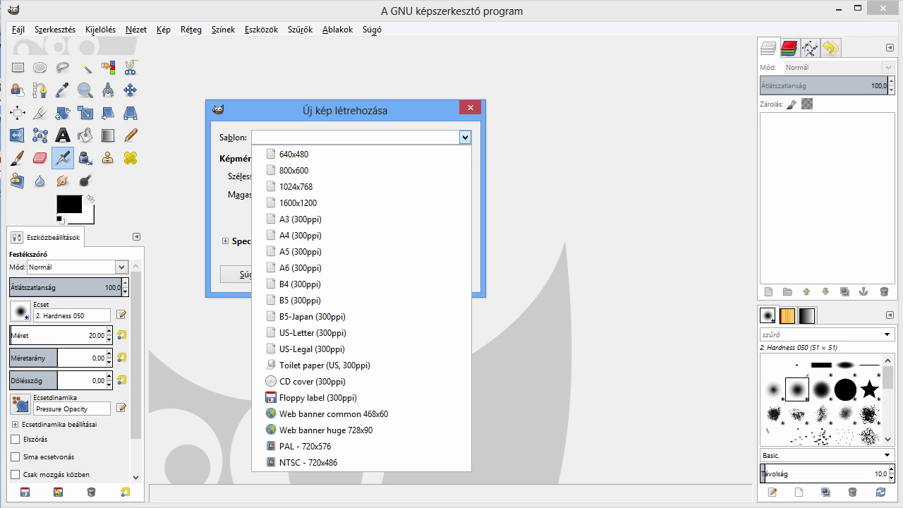
{"action": "key", "text": "Down"}
{"action": "key", "text": "Down"}
{"action": "key", "text": "Down"}
{"action": "key", "text": "Down"}
{"action": "key", "text": "Down"}
{"action": "key", "text": "Up"}
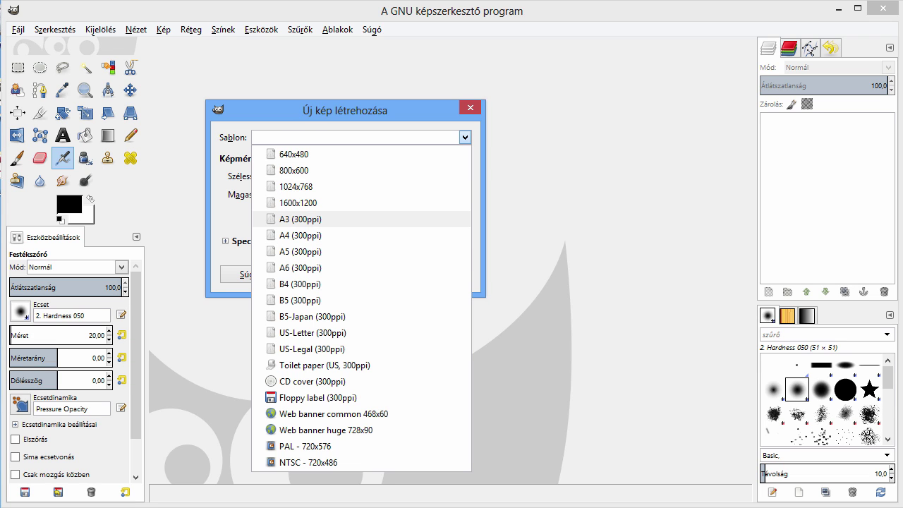
{"action": "key", "text": "Down"}
{"action": "key", "text": "Down"}
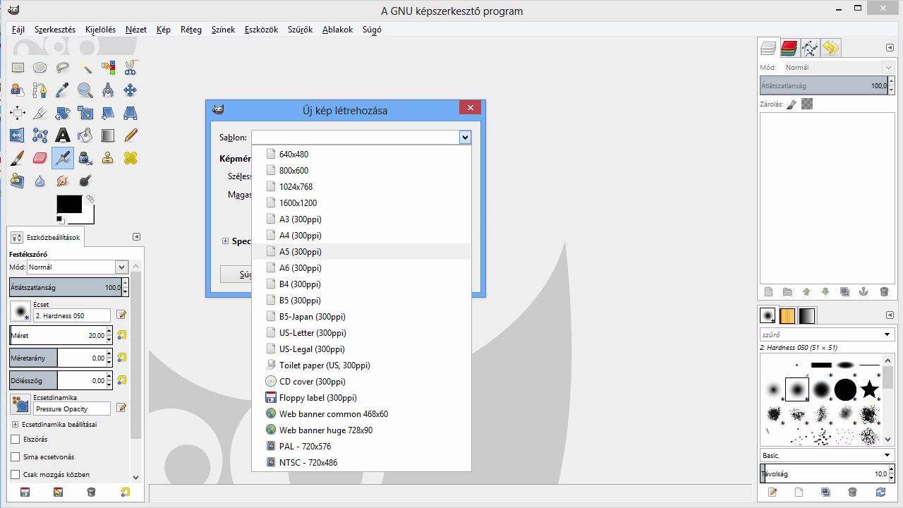
{"action": "key", "text": "Down"}
{"action": "key", "text": "Down"}
{"action": "key", "text": "Up"}
{"action": "key", "text": "Up"}
{"action": "key", "text": "Up"}
{"action": "key", "text": "Down"}
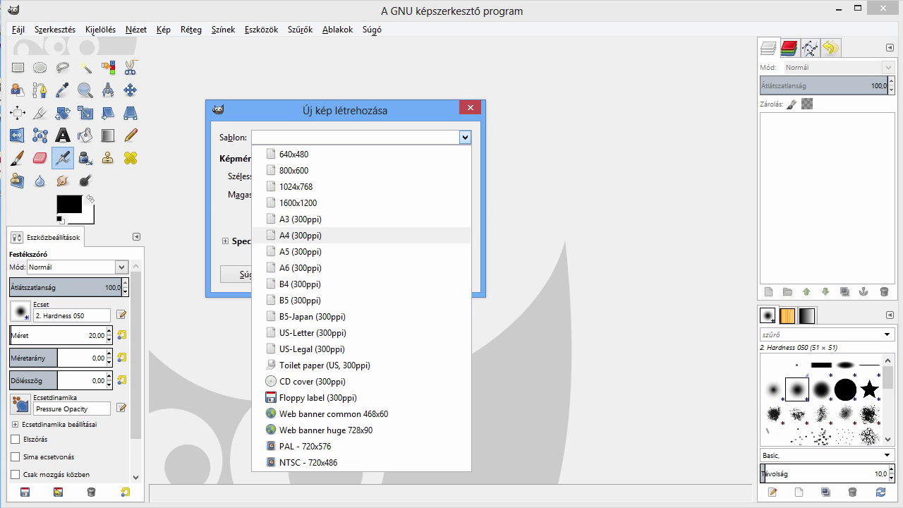
{"action": "key", "text": "Down"}
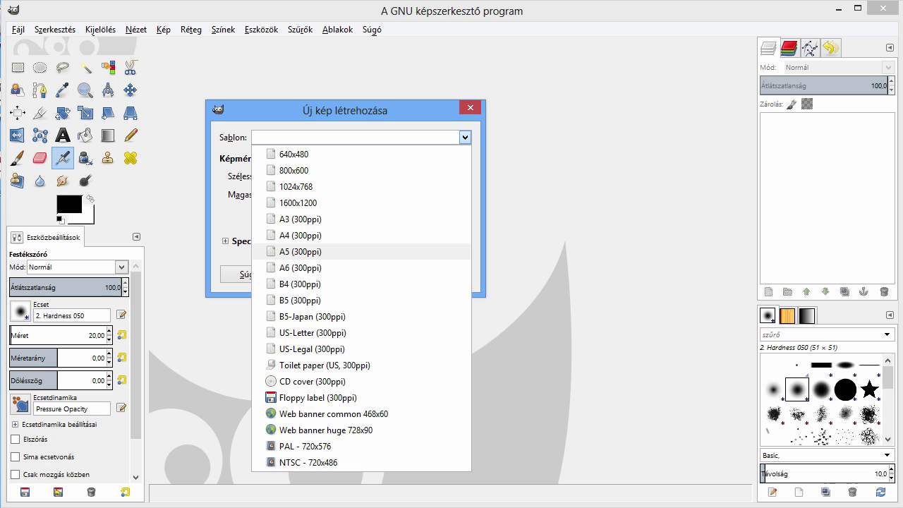
{"action": "key", "text": "Up"}
{"action": "key", "text": "Up"}
{"action": "key", "text": "Up"}
{"action": "key", "text": "Up"}
{"action": "key", "text": "Down"}
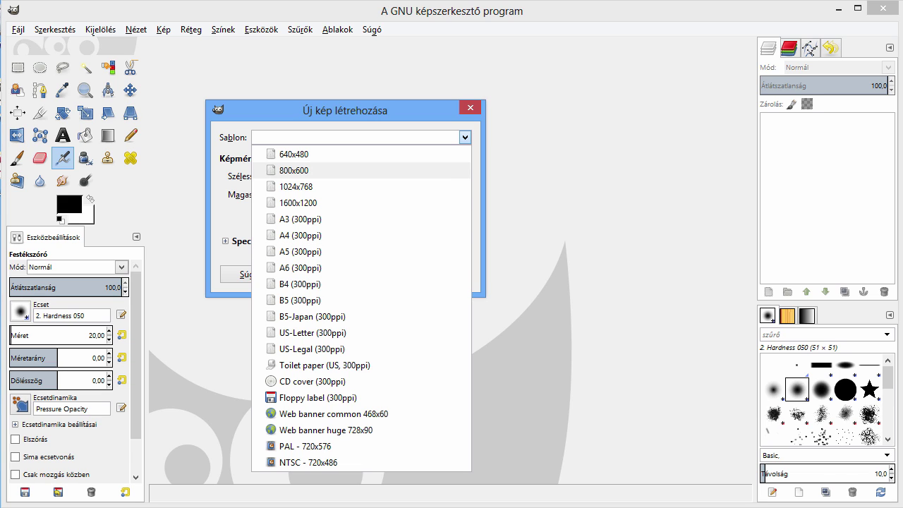
{"action": "key", "text": "Down"}
{"action": "key", "text": "Down"}
{"action": "key", "text": "Up"}
{"action": "key", "text": "Down"}
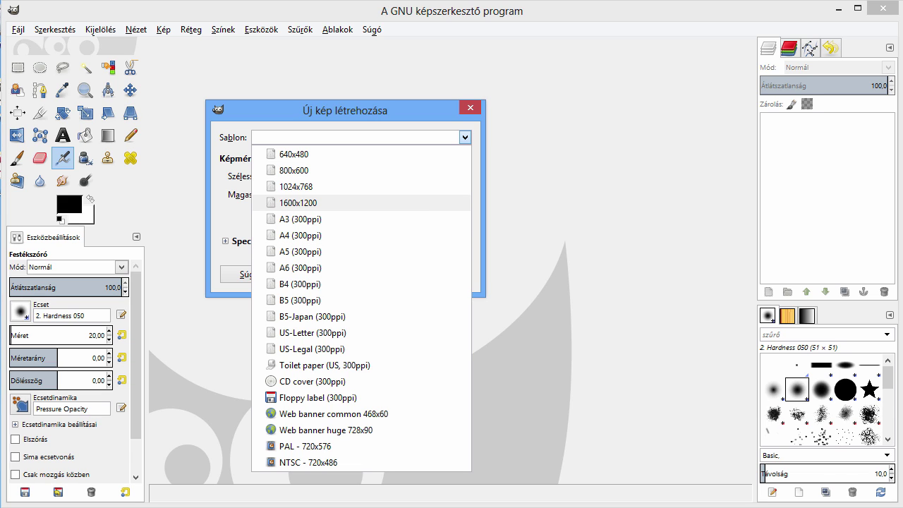
{"action": "key", "text": "Escape"}
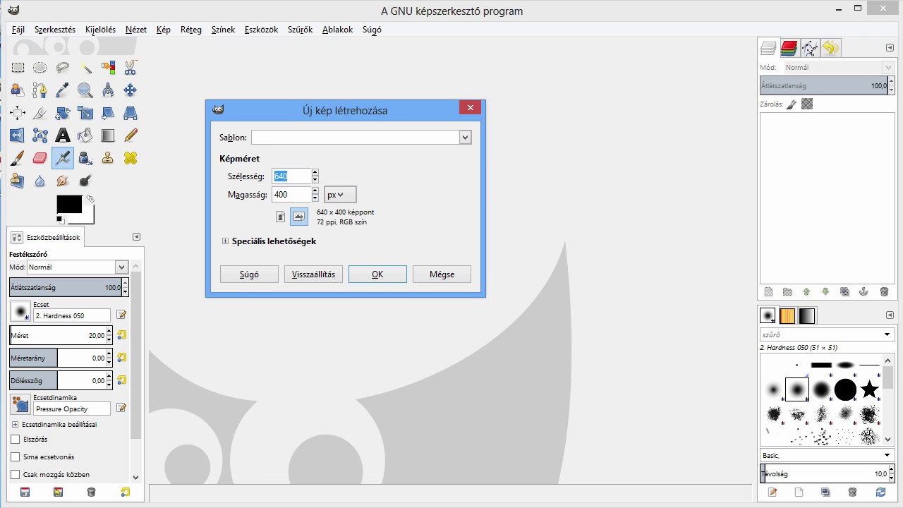
- Return the image to landscape 640×400, keep pixel units, and expand Advanced Options
{"action": "key", "text": "Tab"}
{"action": "key", "text": "Tab"}
{"action": "key", "text": "Tab"}
{"action": "key", "text": "Left"}
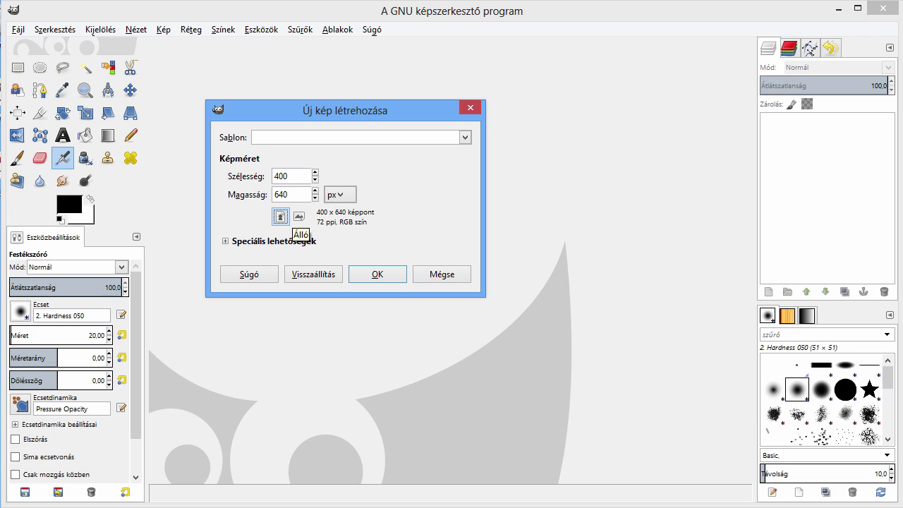
{"action": "left_click", "coordinate": [299, 217]}
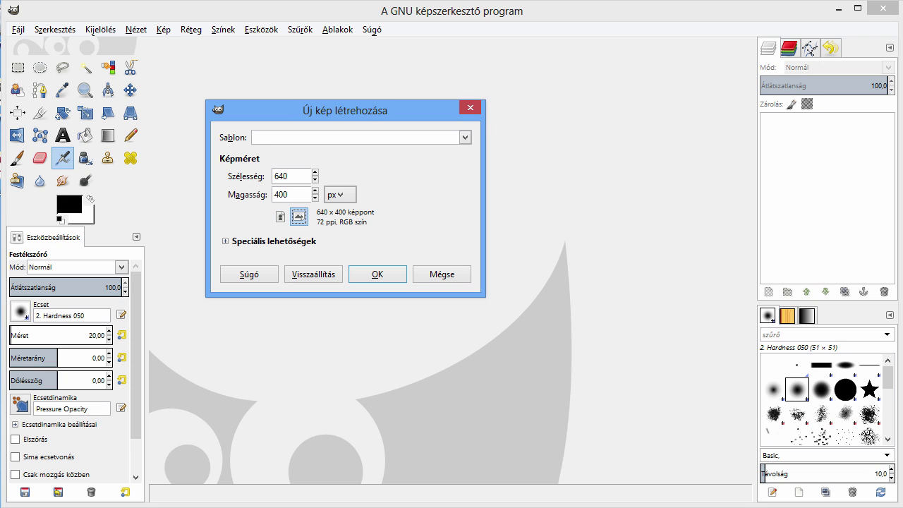
{"action": "left_click", "coordinate": [340, 195]}
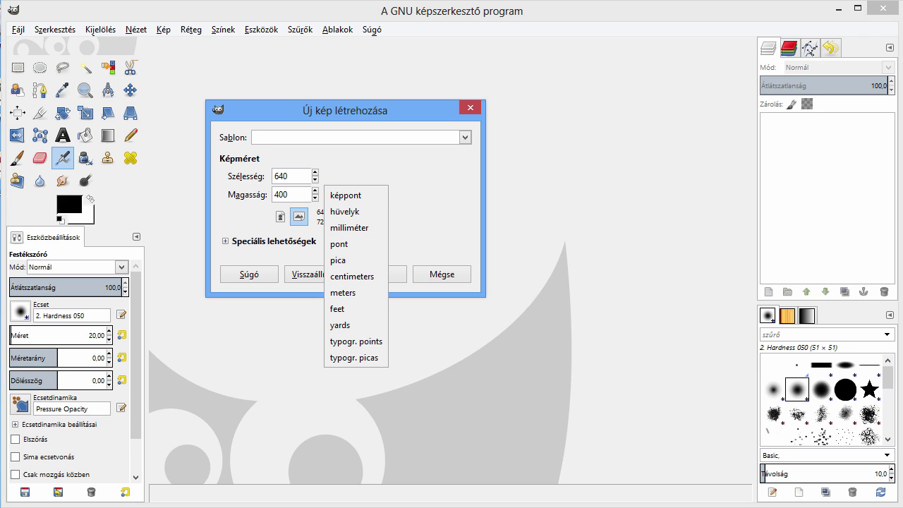
{"action": "key", "text": "Escape"}
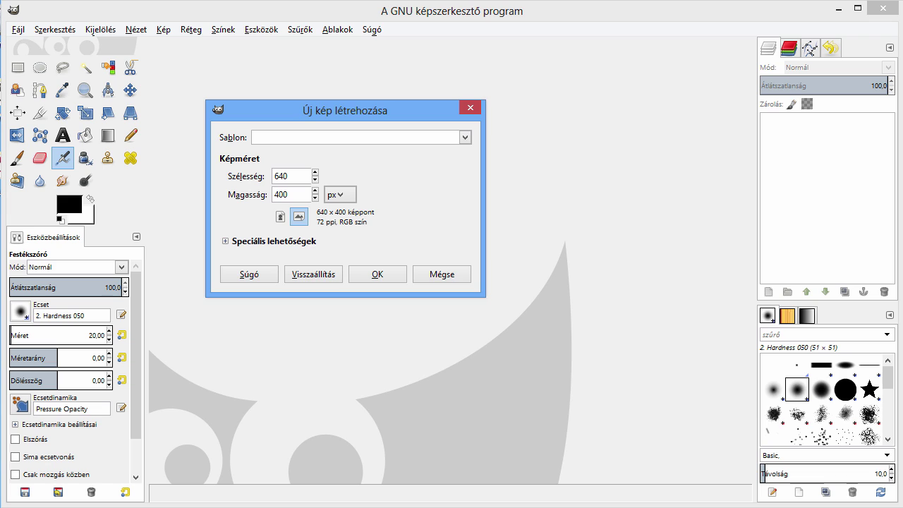
{"action": "key", "text": "space"}
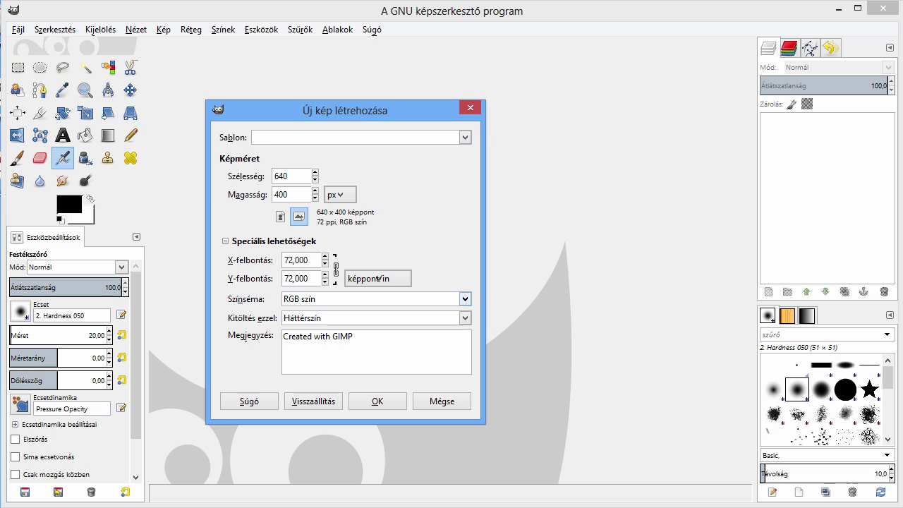
- Keep RGB colour space, set the fill to White, and create the 640×400 image
{"action": "left_click", "coordinate": [465, 298]}
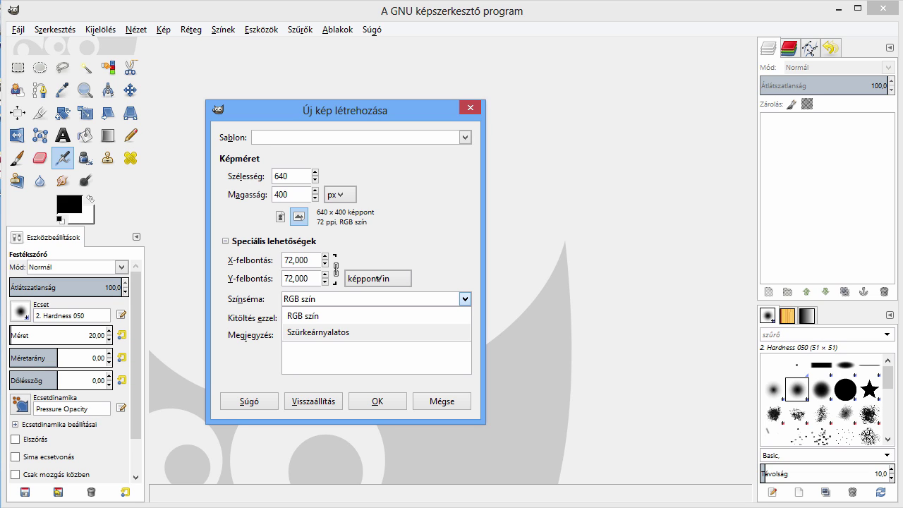
{"action": "left_click", "coordinate": [303, 315]}
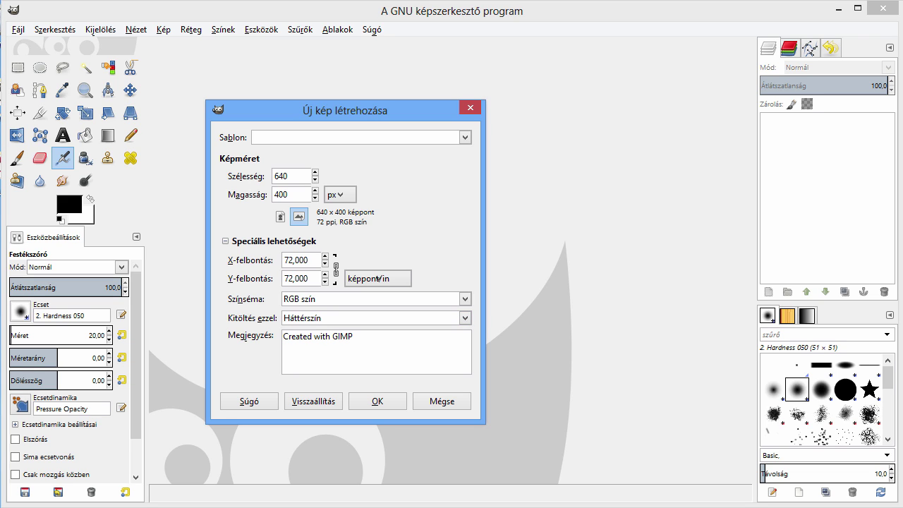
{"action": "left_click", "coordinate": [465, 318]}
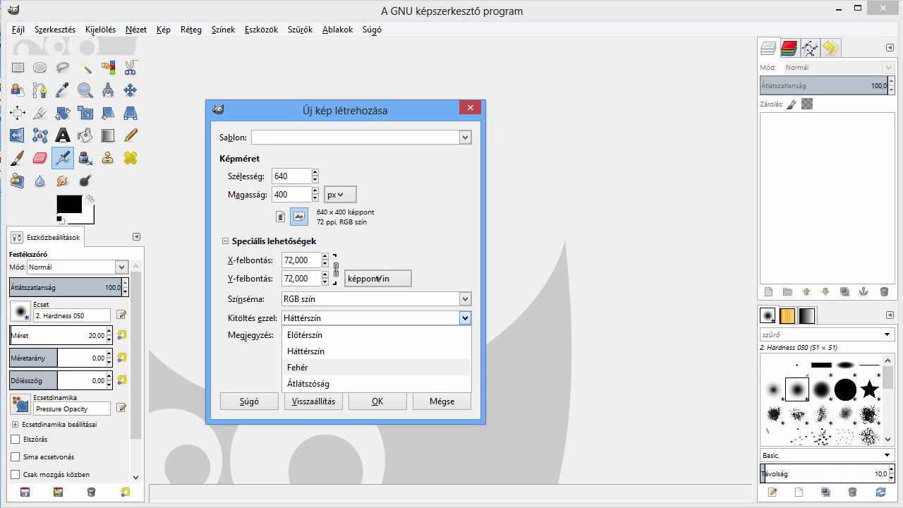
{"action": "key", "text": "Return"}
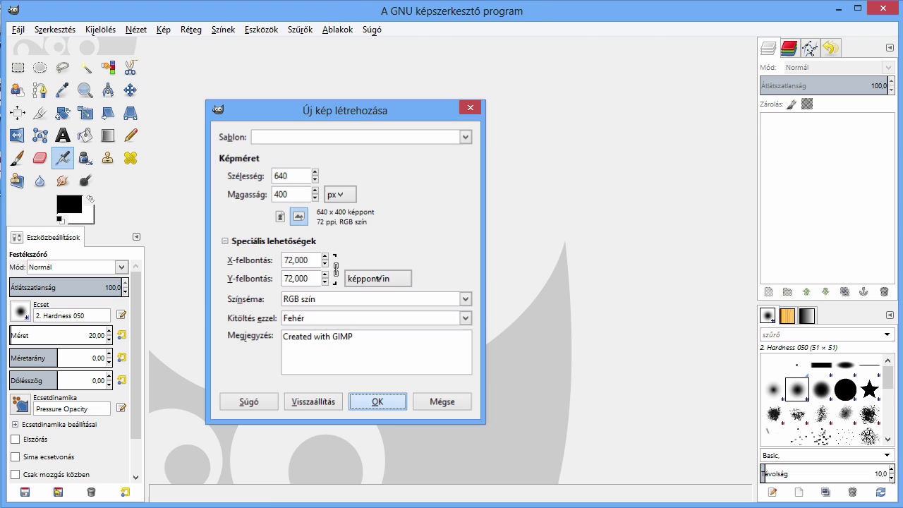
{"action": "key", "text": "Return"}
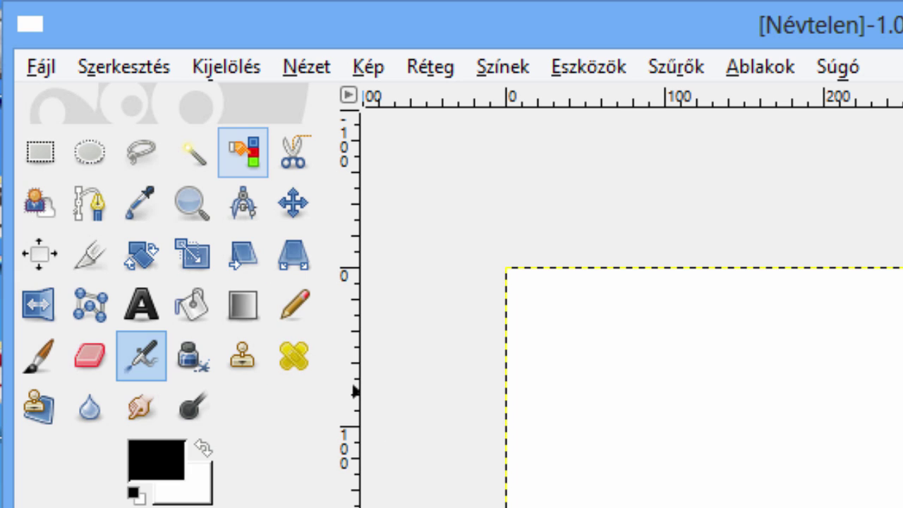
- Try the Select by Color and Fuzzy Select tools, then draw a black size-20 Pencil stroke at upper left
{"action": "left_click", "coordinate": [242, 152]}
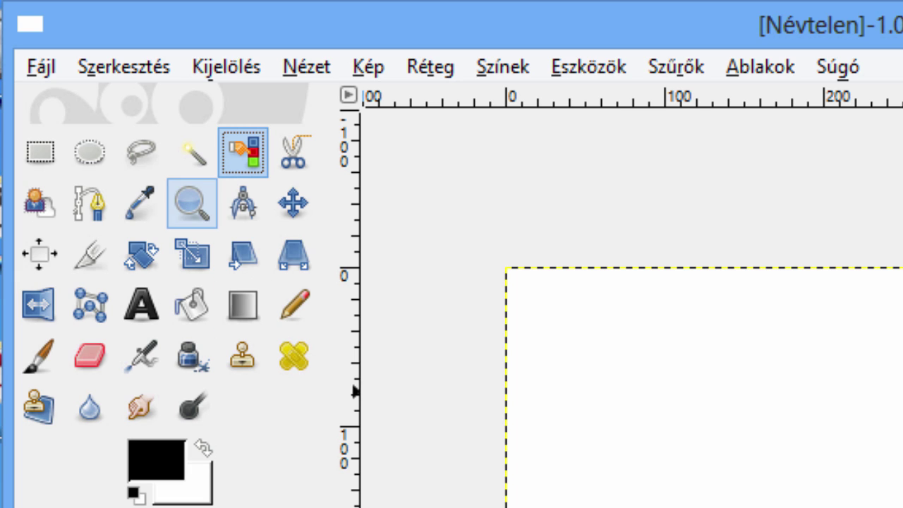
{"action": "left_click", "coordinate": [192, 152]}
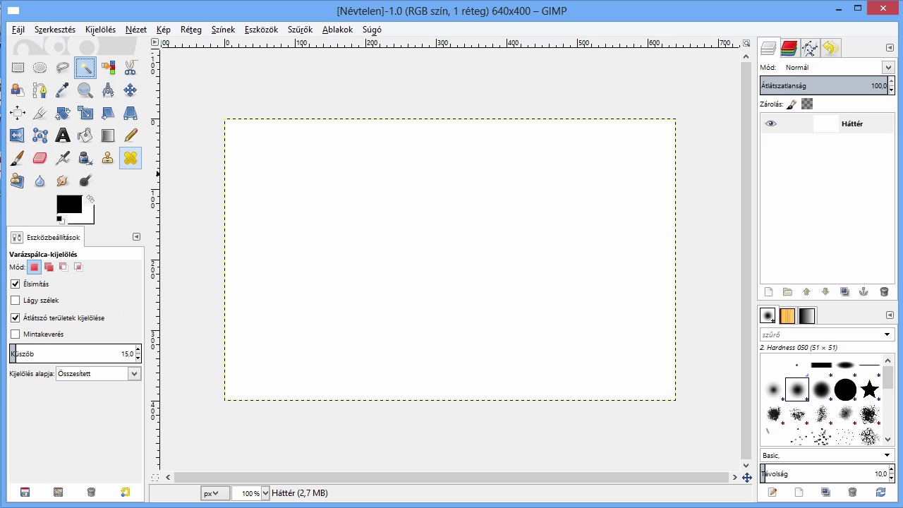
{"action": "left_click", "coordinate": [129, 135]}
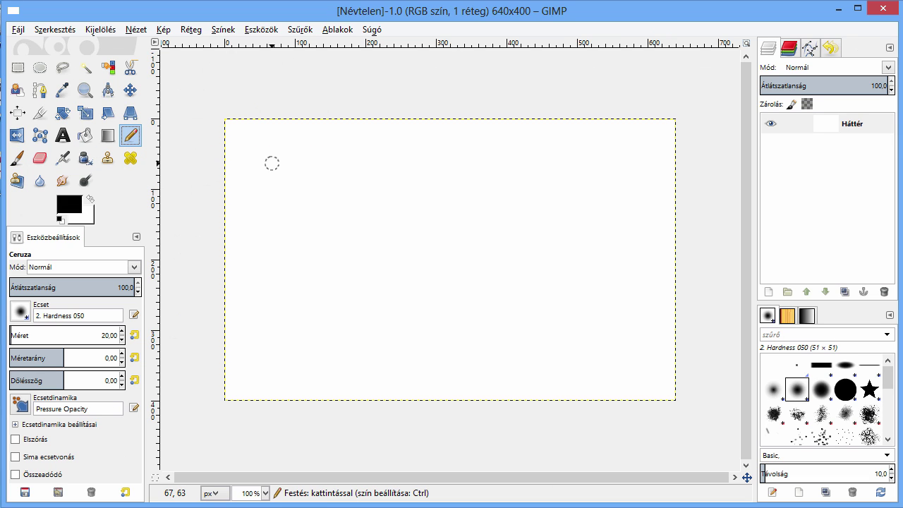
{"action": "mouse_move", "coordinate": [271, 163]}
{"action": "left_mouse_down"}
{"action": "mouse_move", "coordinate": [300, 209]}
{"action": "mouse_move", "coordinate": [327, 291]}
{"action": "left_mouse_up"}
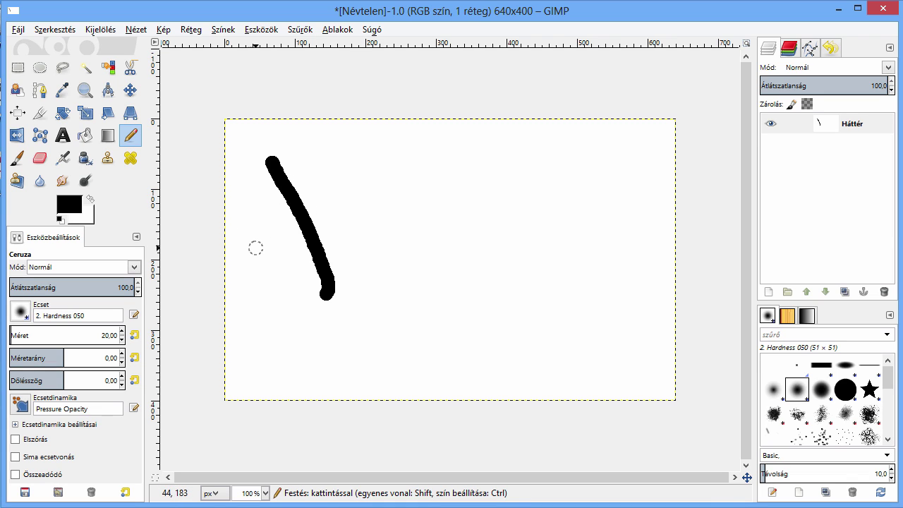
- Paint a soft Paintbrush stroke beside the pencil line and erase gaps through both strokes
{"action": "left_click", "coordinate": [18, 158]}
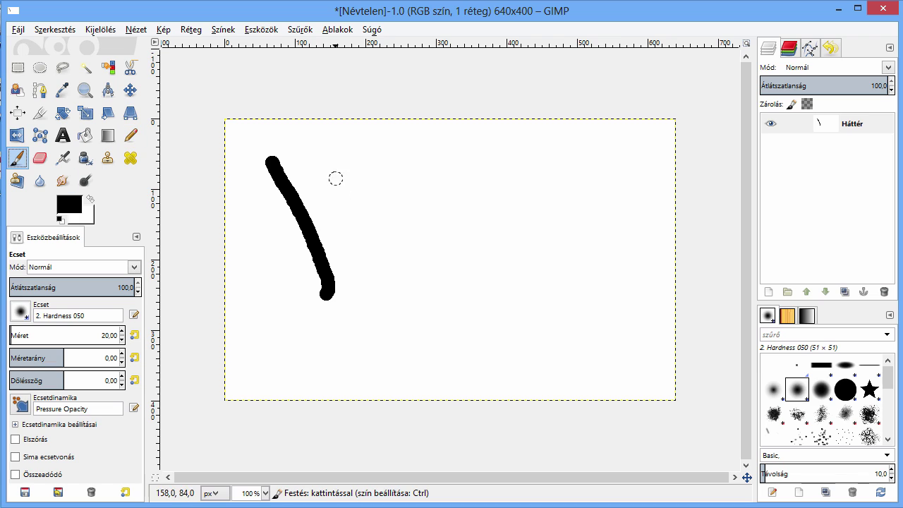
{"action": "left_click_drag", "start_coordinate": [330, 168], "coordinate": [393, 298]}
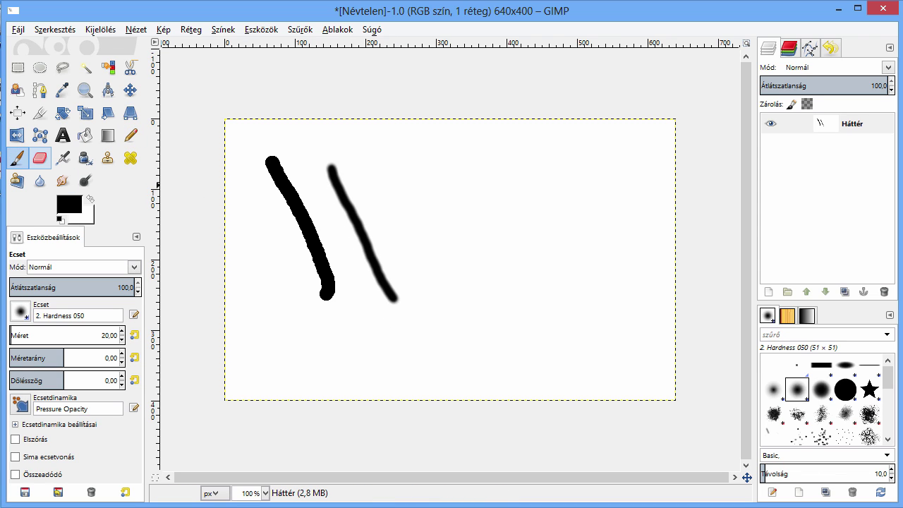
{"action": "left_click", "coordinate": [39, 158]}
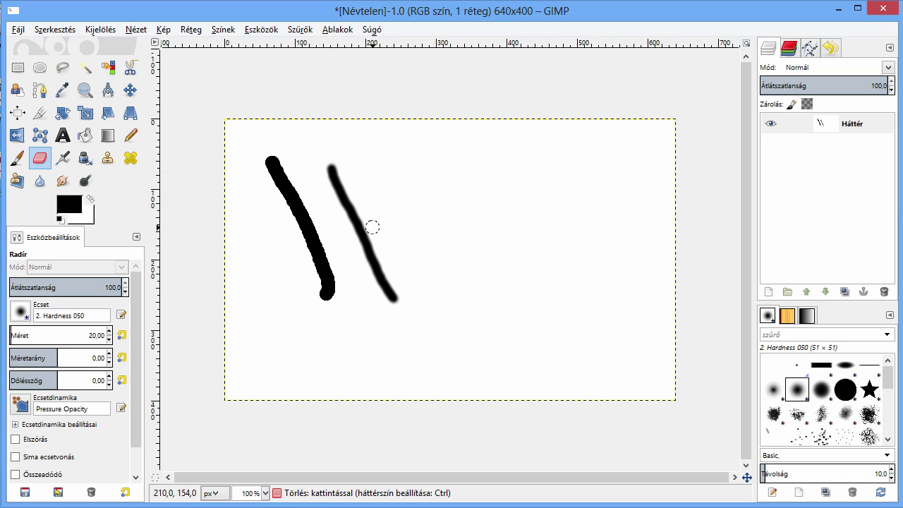
{"action": "left_click_drag", "start_coordinate": [370, 226], "coordinate": [266, 226]}
{"action": "mouse_move", "coordinate": [290, 266]}
{"action": "left_mouse_down"}
{"action": "mouse_move", "coordinate": [402, 259]}
{"action": "mouse_move", "coordinate": [296, 286]}
{"action": "left_mouse_up"}
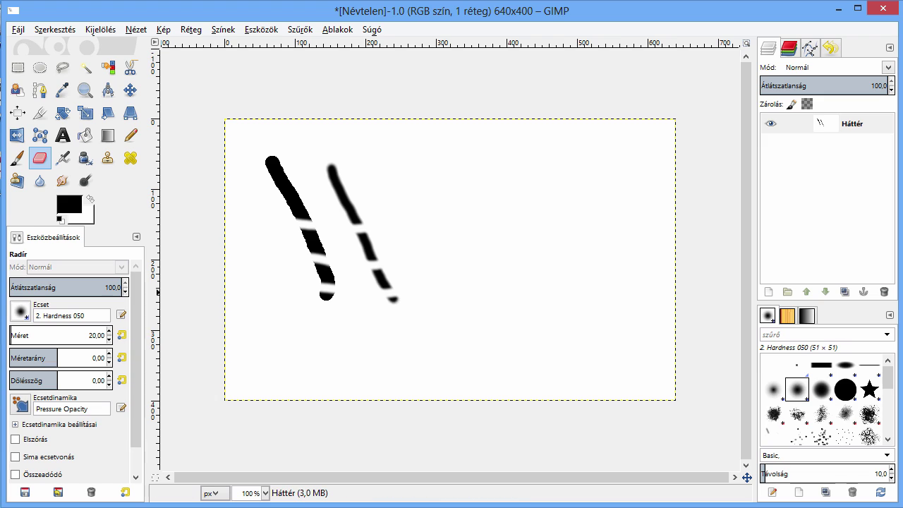
- Spray a grey Airbrush stroke to the right of the others, then select the Ink tool
{"action": "left_click", "coordinate": [62, 158]}
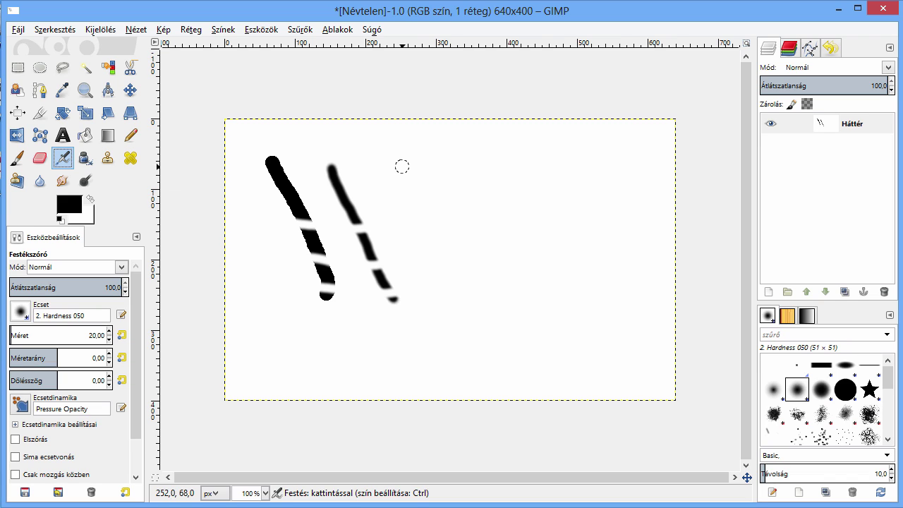
{"action": "mouse_move", "coordinate": [401, 166]}
{"action": "left_mouse_down"}
{"action": "mouse_move", "coordinate": [474, 299]}
{"action": "mouse_move", "coordinate": [460, 277]}
{"action": "left_mouse_up"}
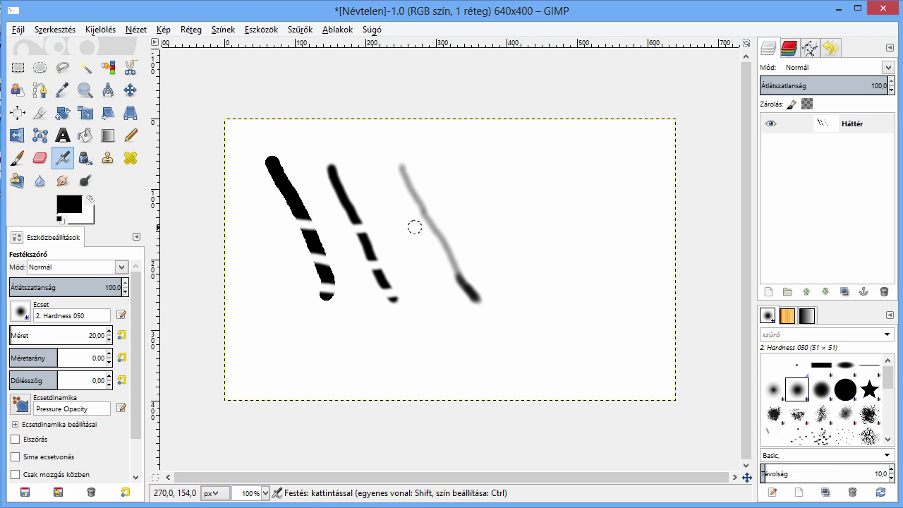
{"action": "left_click", "coordinate": [85, 158]}
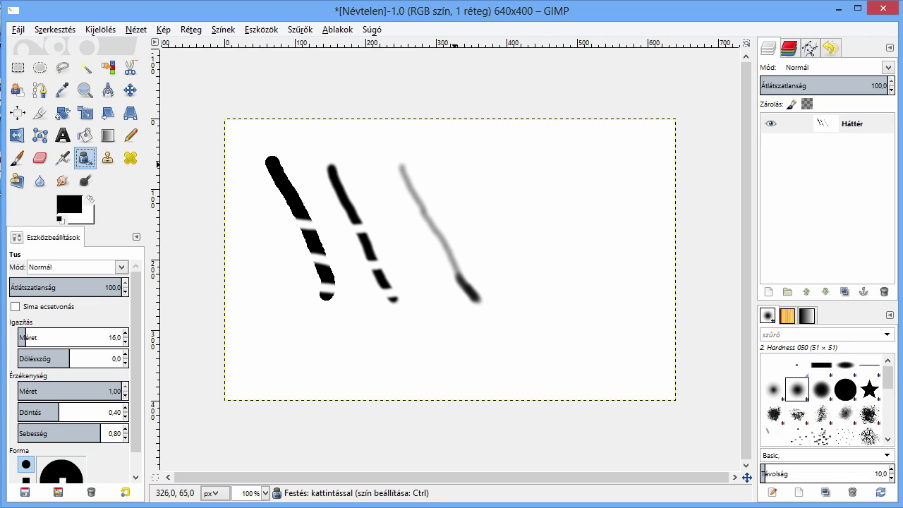
- Draw a thick black ink stroke from the upper right down toward the lower right of the canvas
{"action": "left_click_drag", "start_coordinate": [464, 163], "coordinate": [485, 195]}
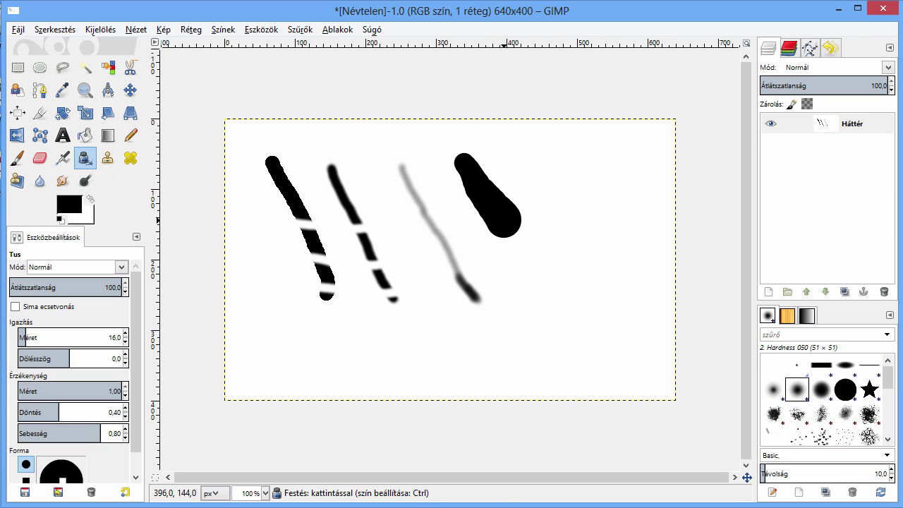
{"action": "left_click_drag", "start_coordinate": [485, 195], "coordinate": [562, 310]}
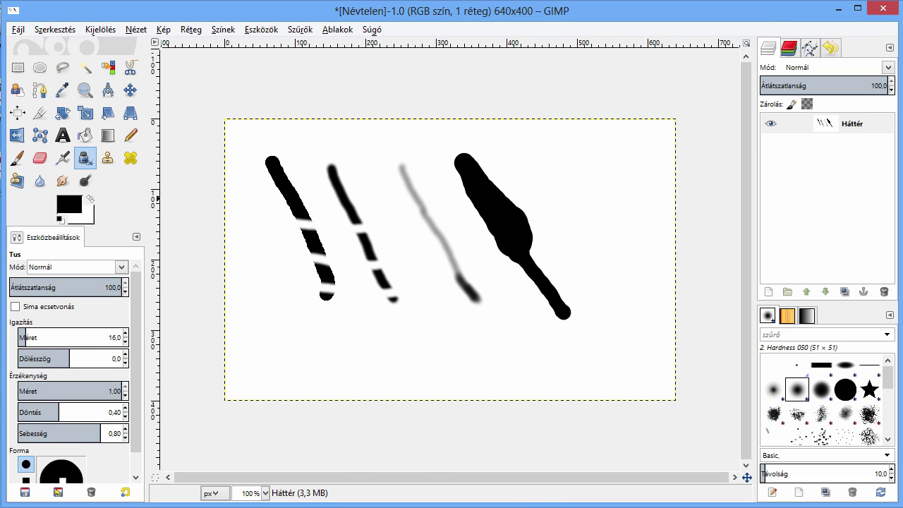
- Switch to the Pencil tool, keep the 2. Hardness 050 brush, and expand its brush dynamics options
{"action": "key", "text": "n"}
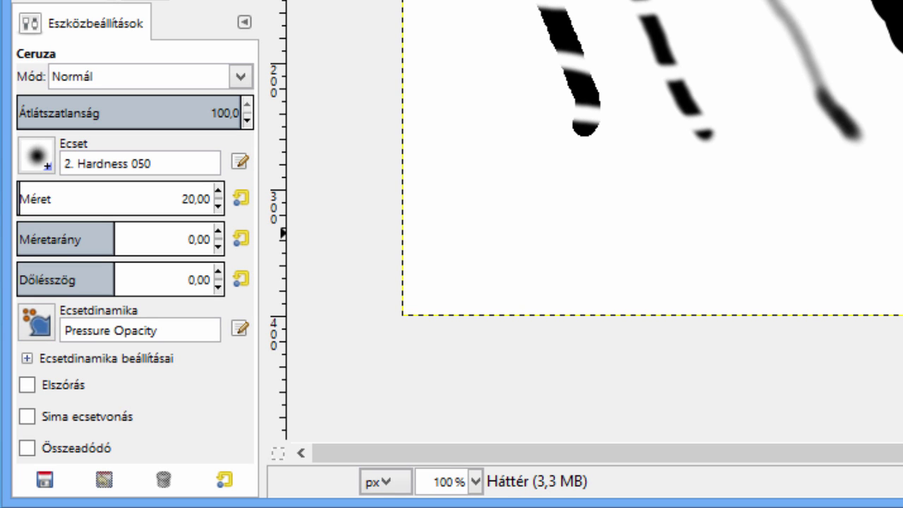
{"action": "left_click", "coordinate": [36, 155]}
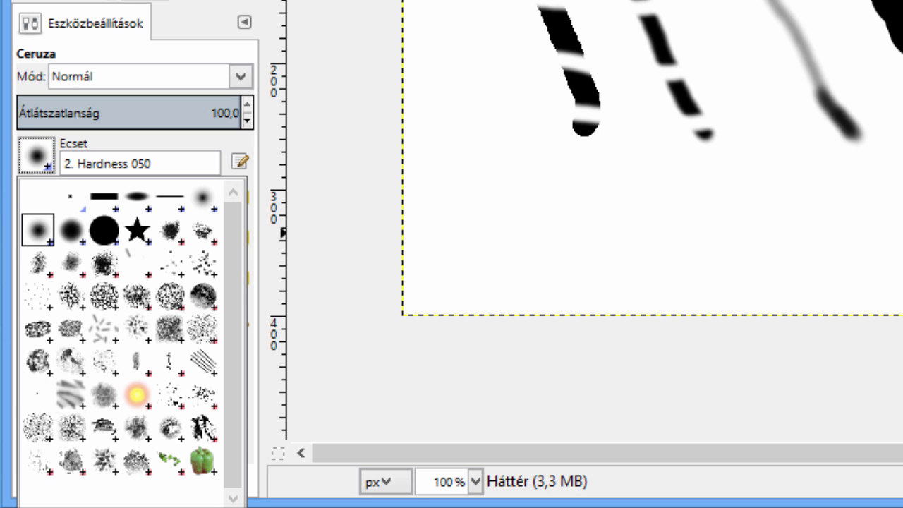
{"action": "key", "text": "Escape"}
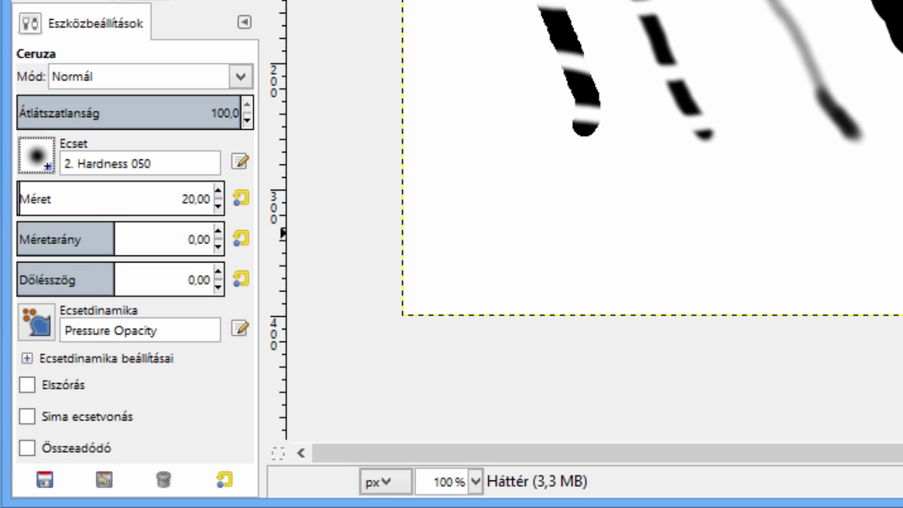
{"action": "left_click", "coordinate": [28, 358]}
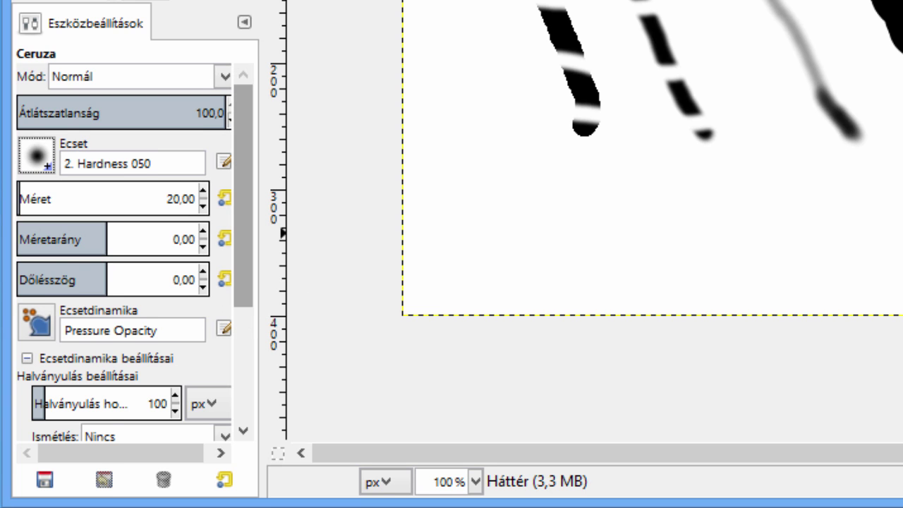
{"action": "scroll", "coordinate": [27, 423], "scroll_direction": "down", "scroll_amount": 3}
{"action": "scroll", "coordinate": [27, 423], "scroll_direction": "down", "scroll_amount": 2}
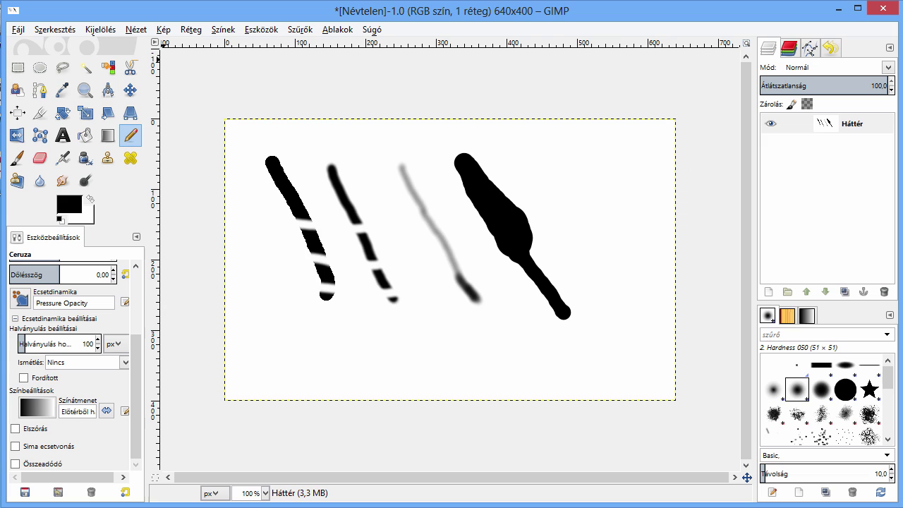
- Add a new layer filled with Átlátszóság (transparency) and make Réteg the active layer
{"action": "left_click", "coordinate": [191, 29]}
{"action": "left_click", "coordinate": [204, 45]}
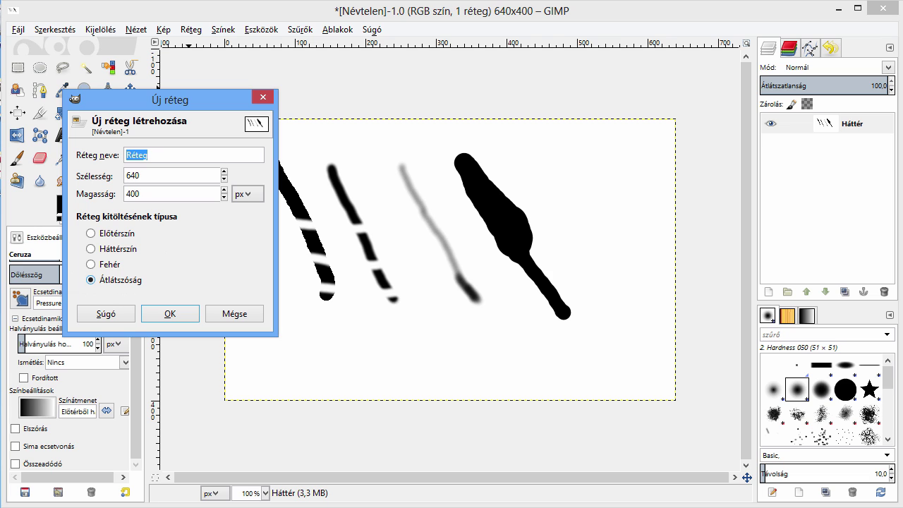
{"action": "left_click", "coordinate": [169, 313]}
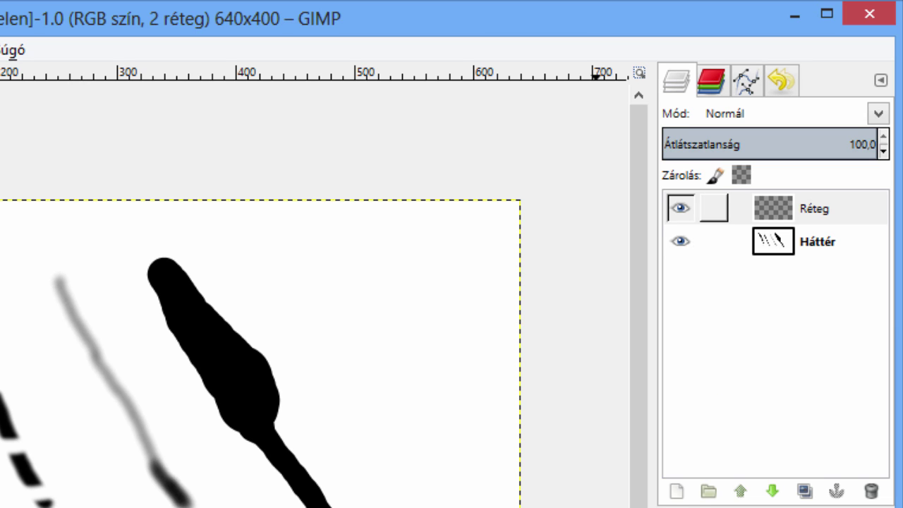
{"action": "left_click", "coordinate": [680, 208]}
- Toggle the layers' visibility and links back to their original state, then show the image's colour channels
{"action": "left_click", "coordinate": [680, 208]}
{"action": "left_click", "coordinate": [680, 242]}
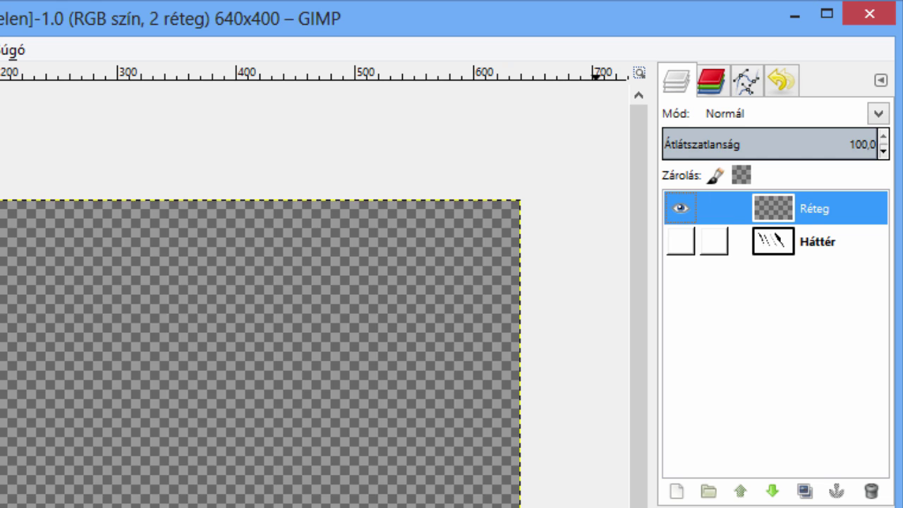
{"action": "left_click", "coordinate": [680, 241]}
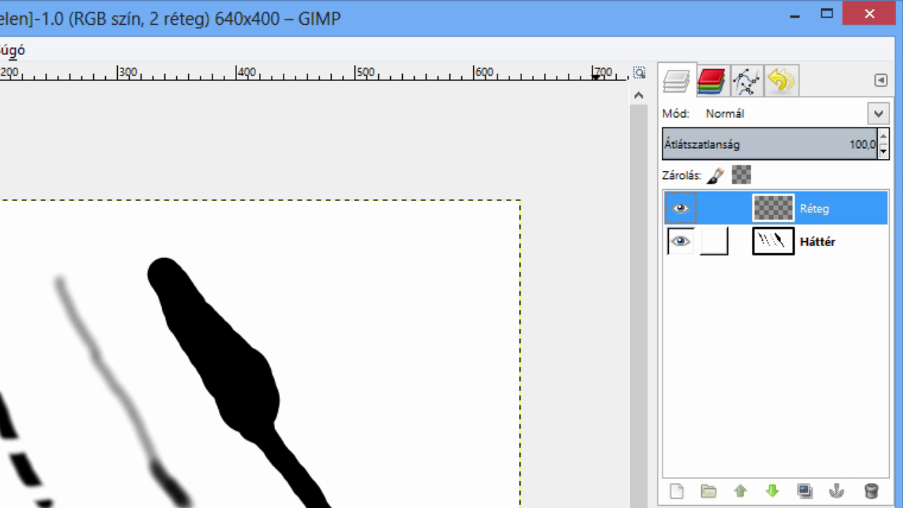
{"action": "left_click", "coordinate": [713, 241]}
{"action": "left_click", "coordinate": [713, 208]}
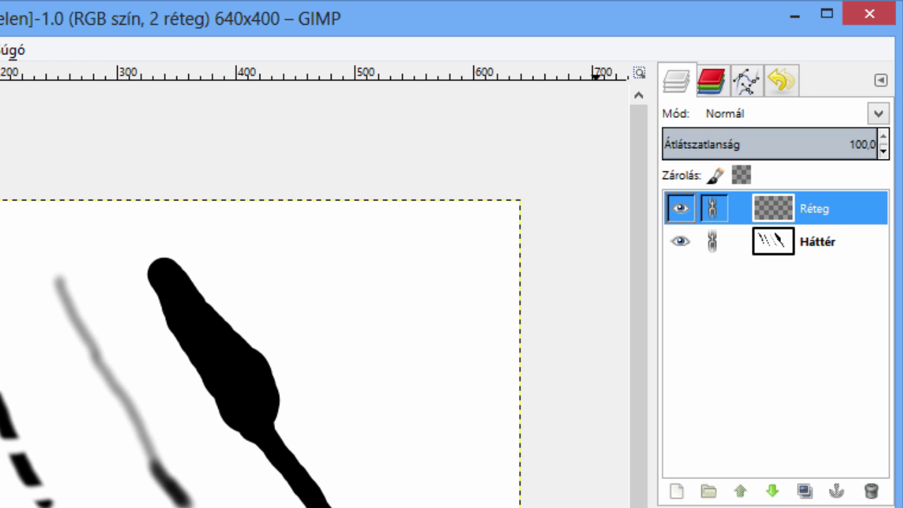
{"action": "left_click", "coordinate": [713, 208]}
{"action": "left_click", "coordinate": [713, 241]}
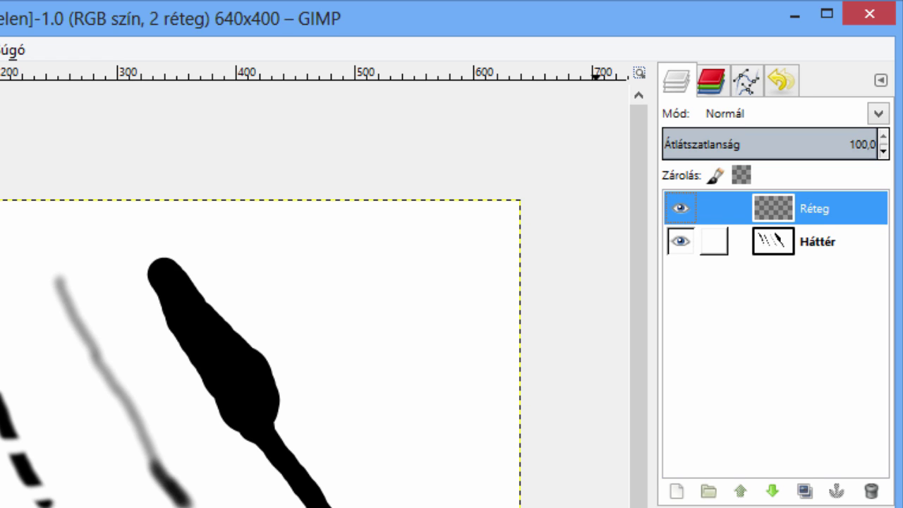
{"action": "left_click", "coordinate": [711, 81]}
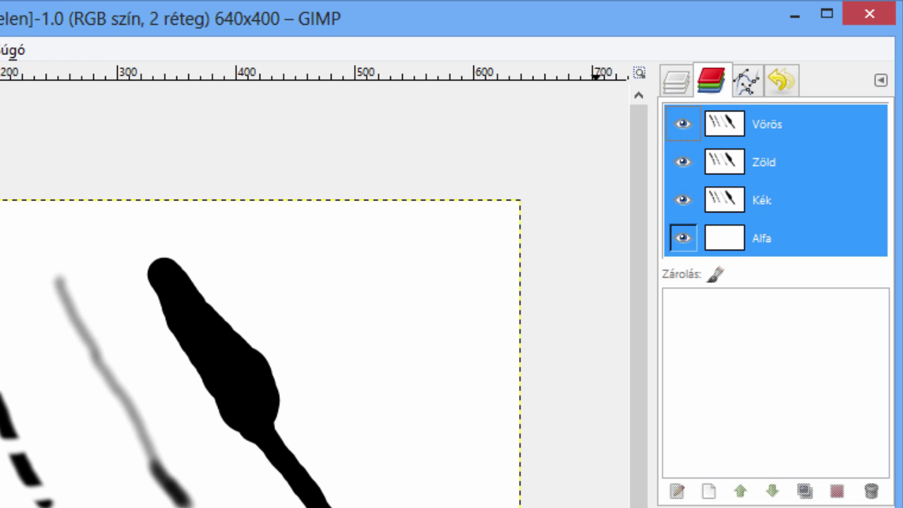
- Hide and re-show the red, green, blue and alpha channels to preview the image
{"action": "left_click", "coordinate": [682, 124]}
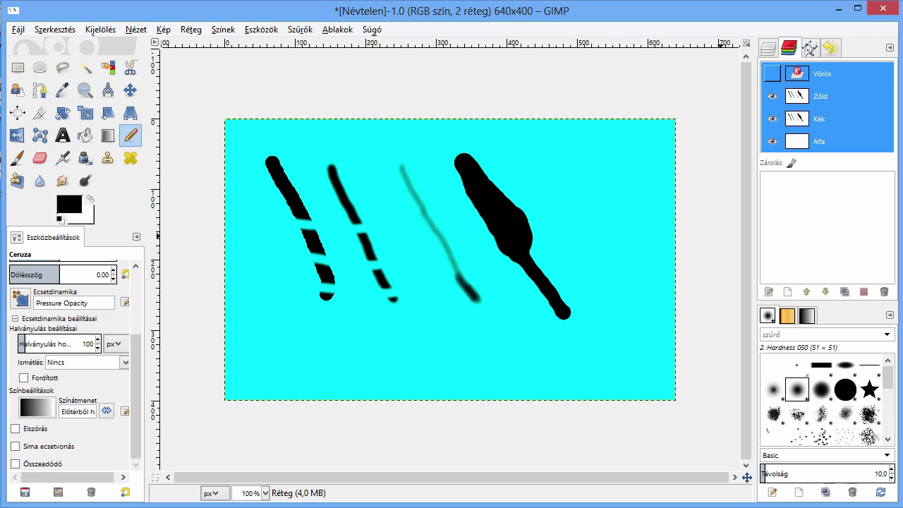
{"action": "left_click", "coordinate": [772, 96]}
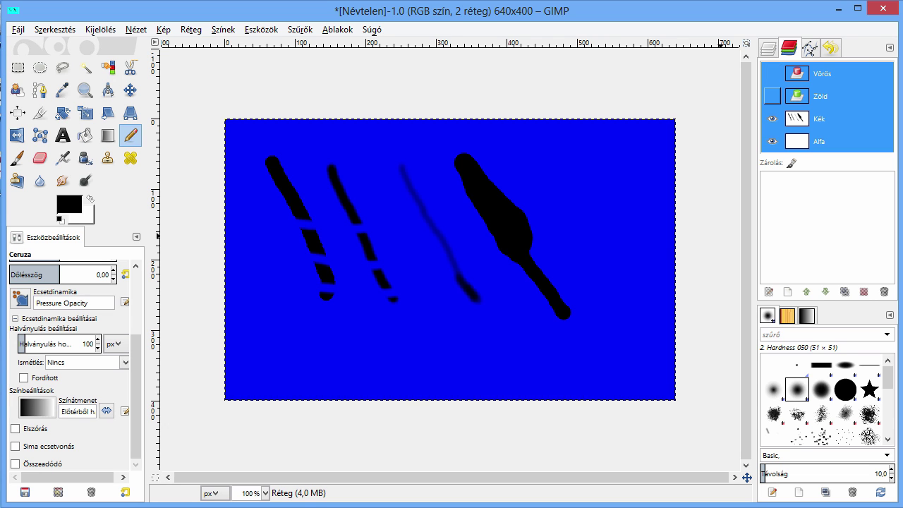
{"action": "left_click", "coordinate": [772, 74]}
{"action": "left_click", "coordinate": [772, 119]}
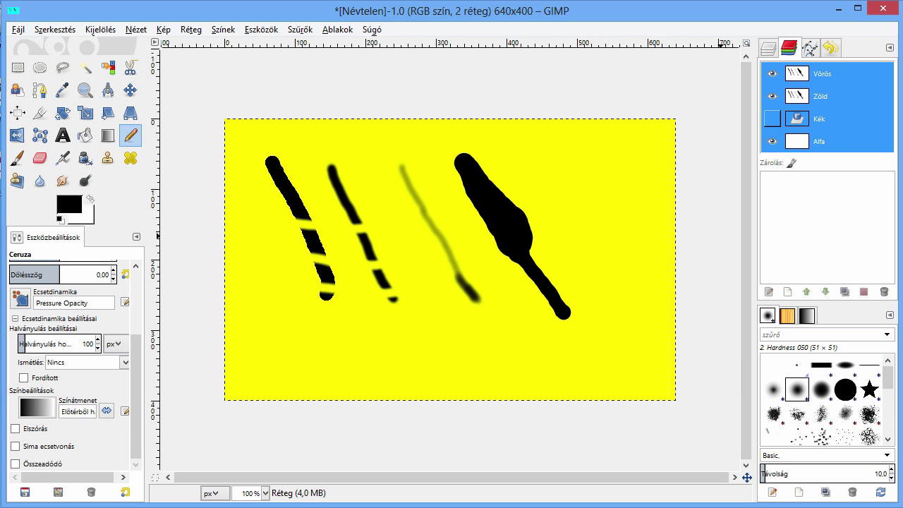
{"action": "left_click", "coordinate": [772, 118]}
{"action": "left_click", "coordinate": [772, 141]}
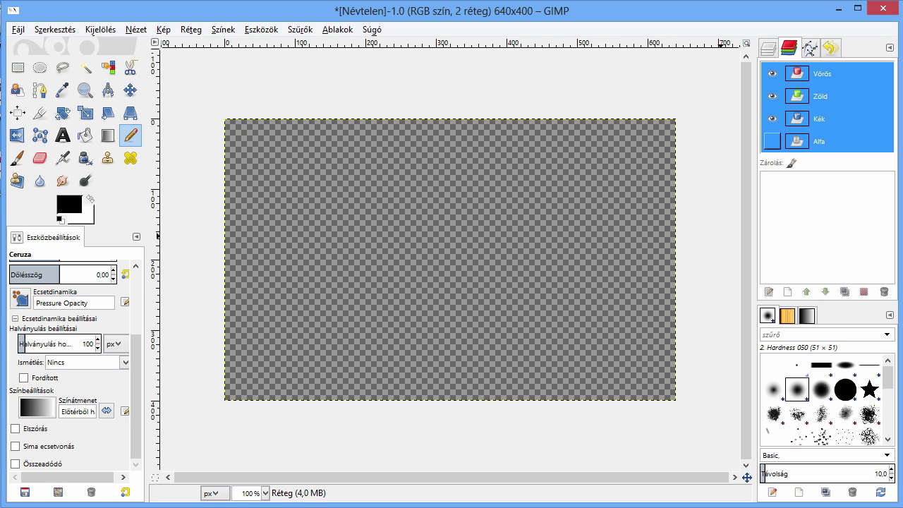
{"action": "left_click", "coordinate": [772, 141]}
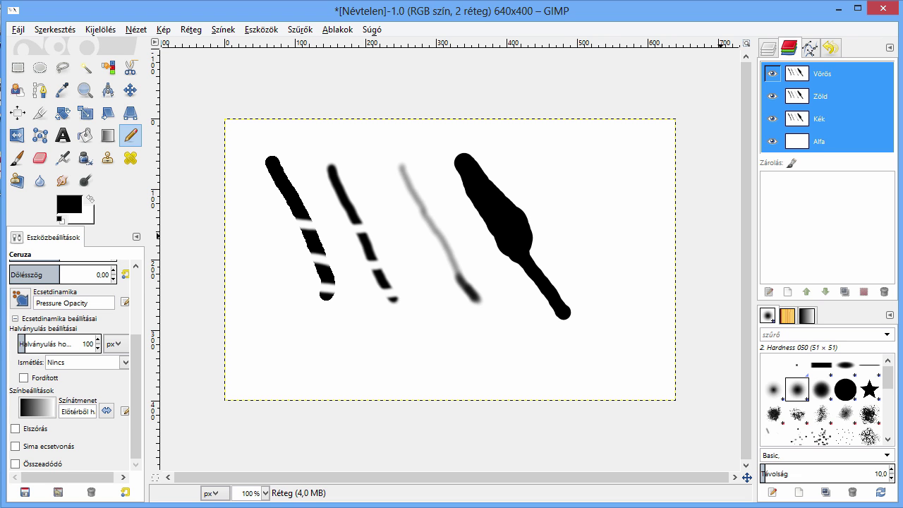
- Toggle red and green channel editing off and on, then draw a black pencil stroke at upper right
{"action": "left_click", "coordinate": [818, 73], "text": "ctrl"}
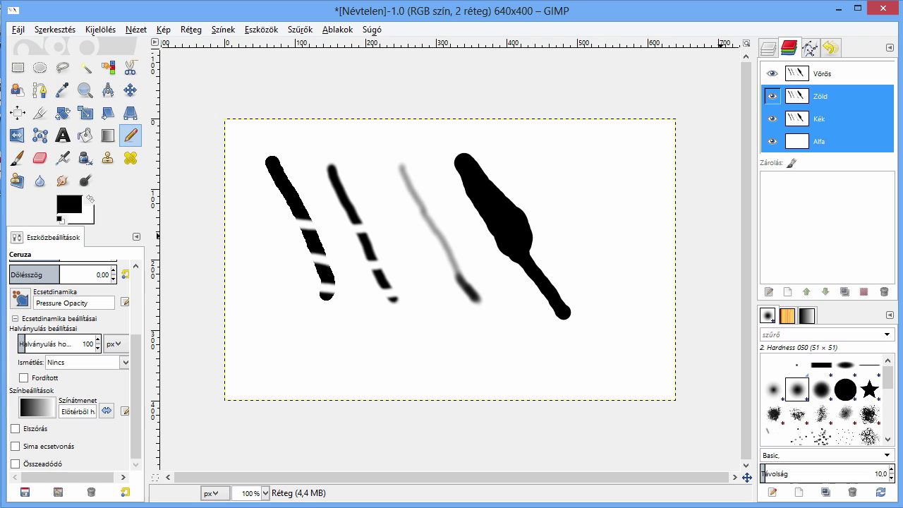
{"action": "left_click", "coordinate": [818, 96], "text": "ctrl"}
{"action": "left_click", "coordinate": [818, 96], "text": "ctrl"}
{"action": "left_click", "coordinate": [818, 74], "text": "ctrl"}
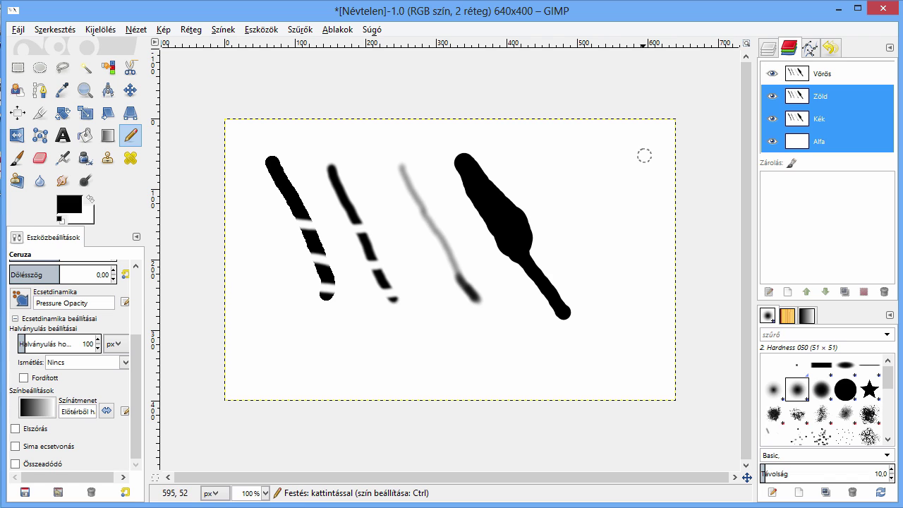
{"action": "left_click_drag", "start_coordinate": [638, 160], "coordinate": [588, 234]}
{"action": "left_click", "coordinate": [776, 73]}
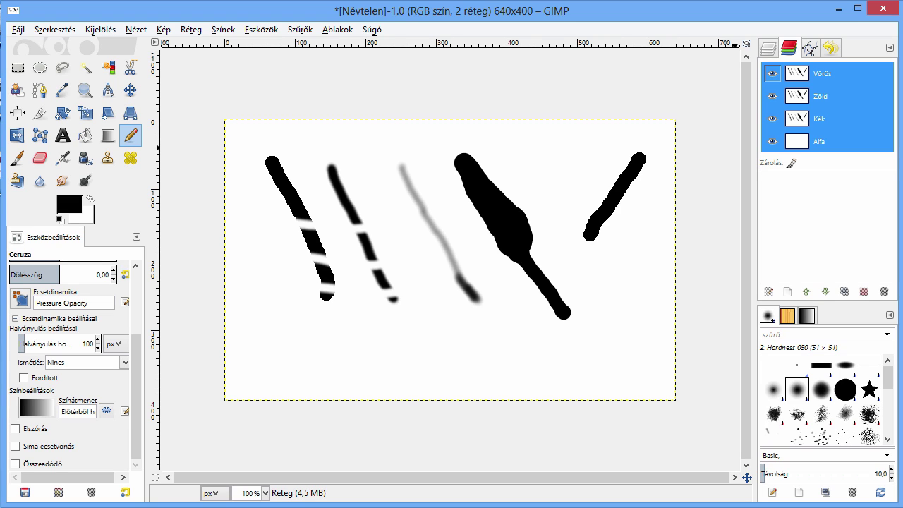
{"action": "key", "text": "ctrl+Down"}
{"action": "key", "text": "ctrl+Down"}
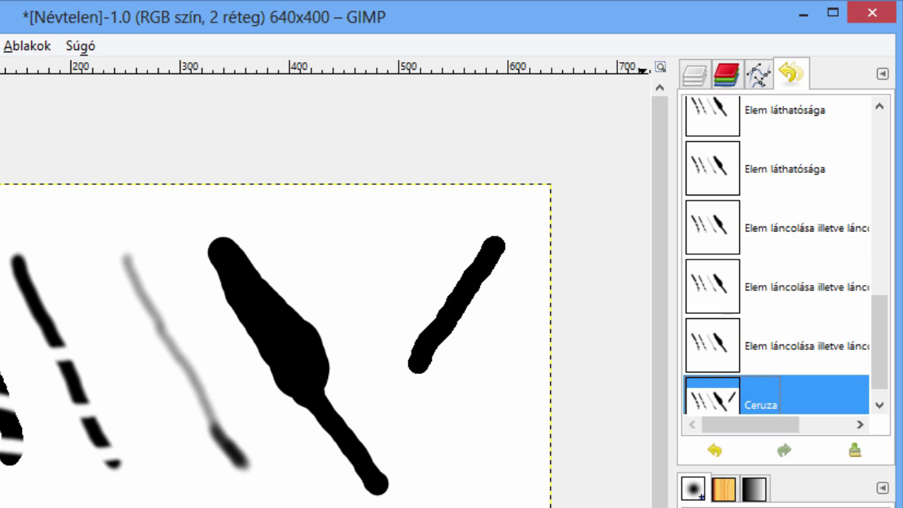
- Undo the last Ceruza pencil stroke and return to the Réteg and Háttér layer list
{"action": "left_click", "coordinate": [804, 346]}
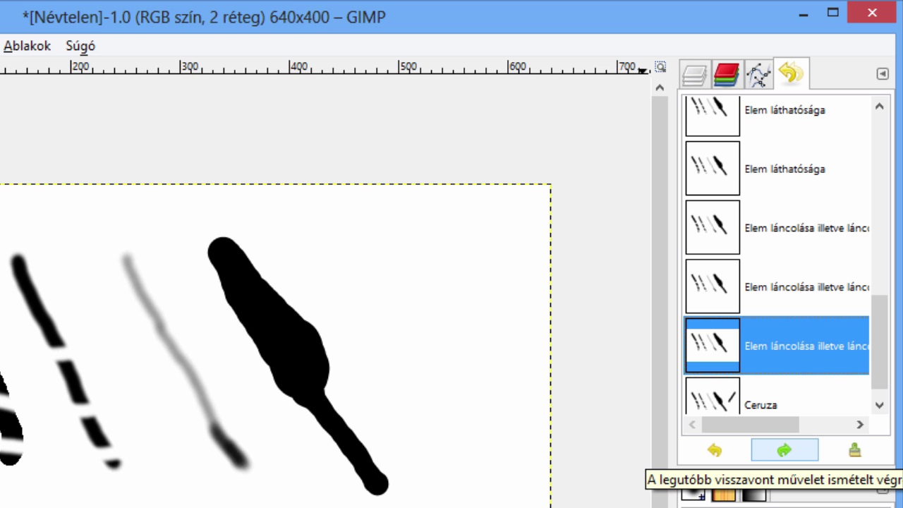
{"action": "left_click", "coordinate": [694, 73]}
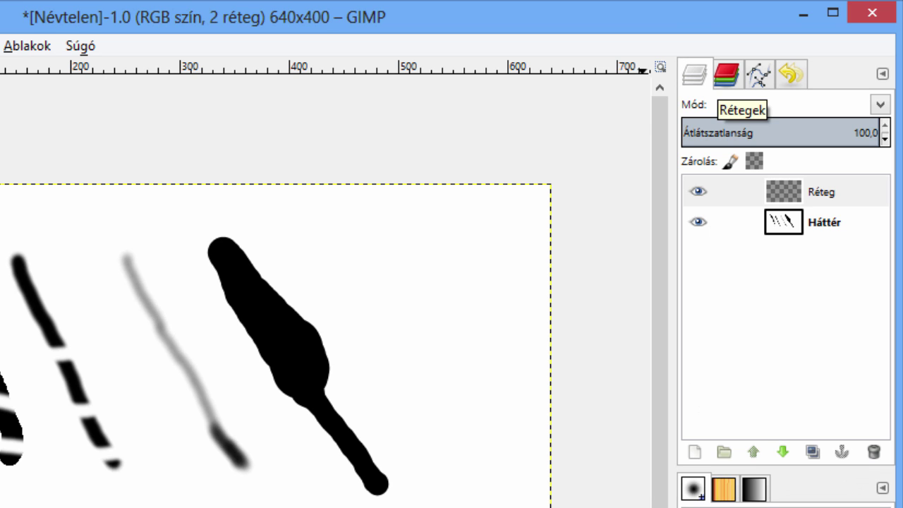